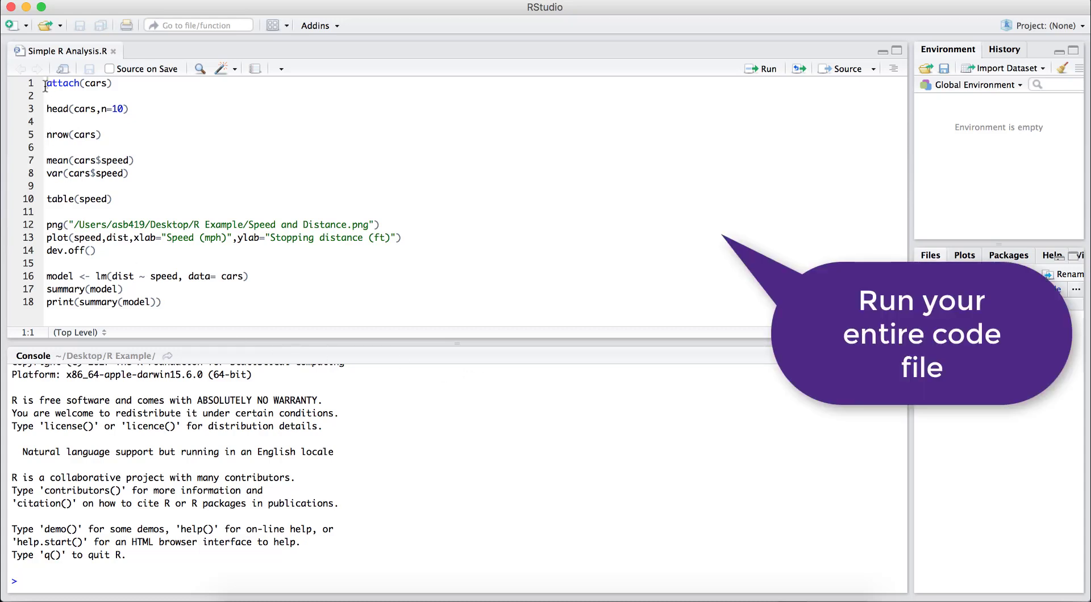
Run the entire Simple R Analysis.R script and review the console output for warnings or errors.
left_click_drag(46, 85, 181, 318)
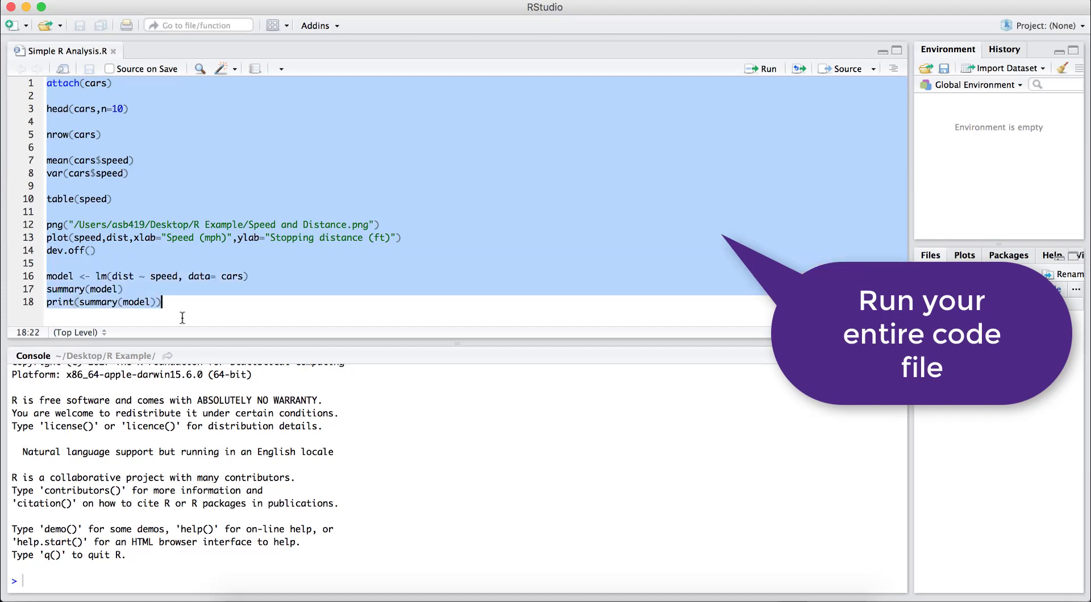
left_click(768, 68)
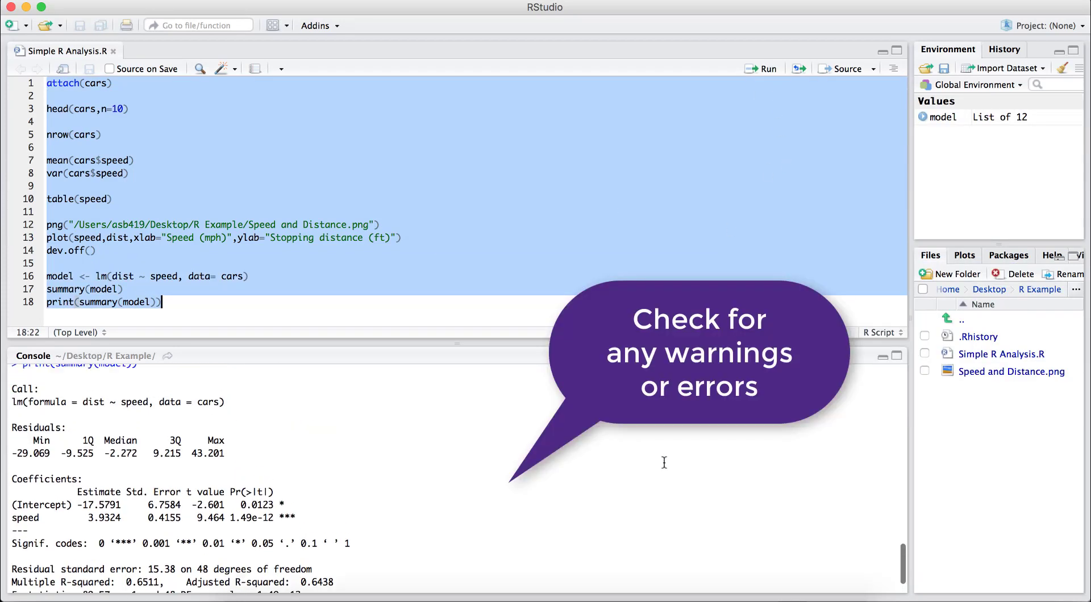
scroll(664, 463, "up", 10)
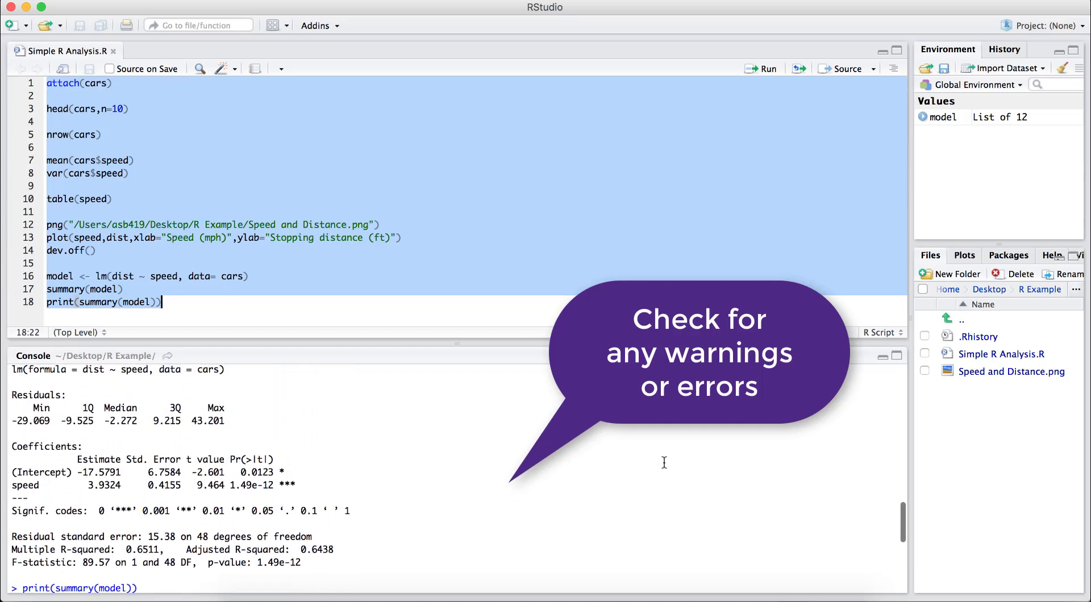
scroll(664, 462, "up", 10)
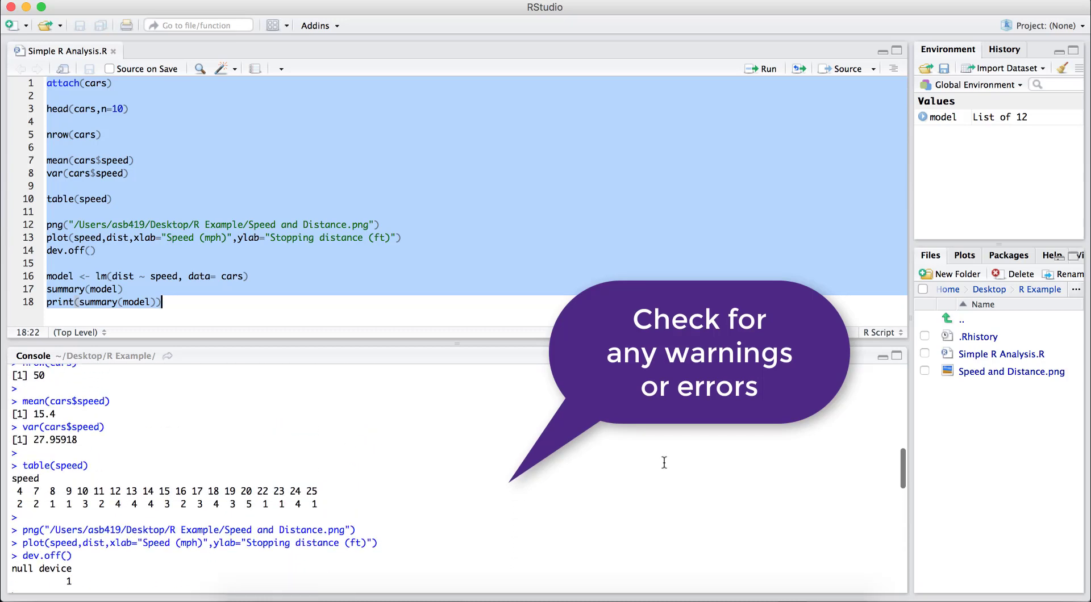
scroll(665, 462, "up", 10)
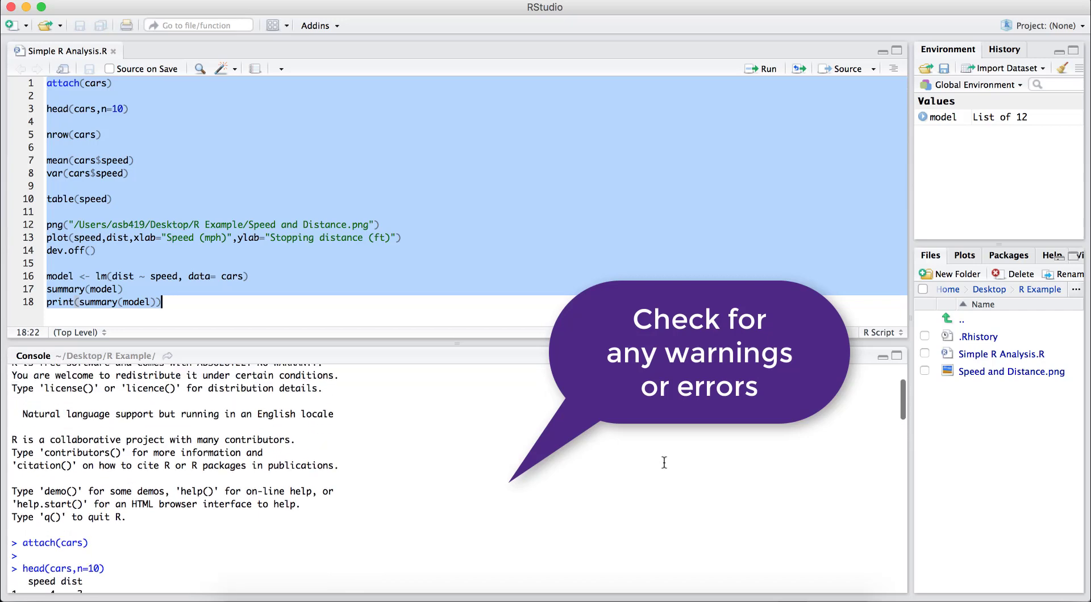
scroll(664, 463, "up", 3)
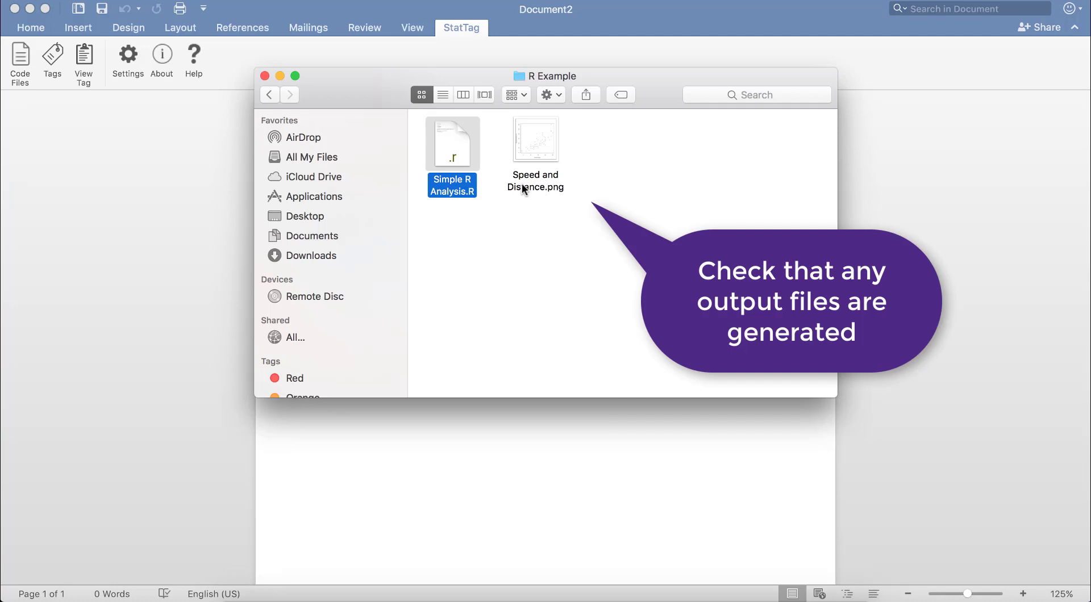
Switch to StatTag from Word and add Simple R Analysis.R as a code file for Document2.
left_click(218, 145)
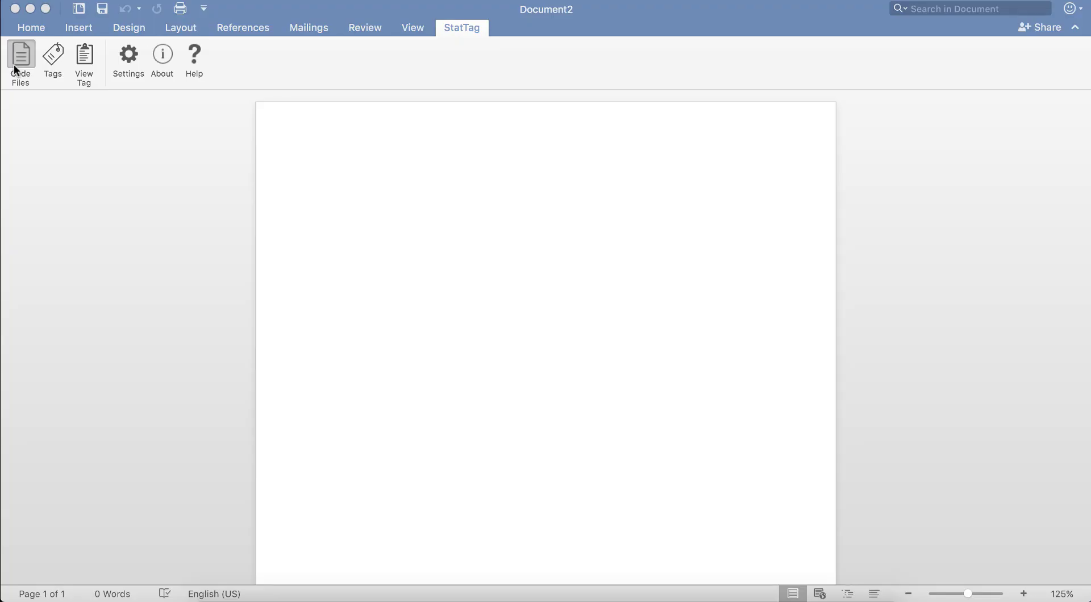
left_click(17, 70)
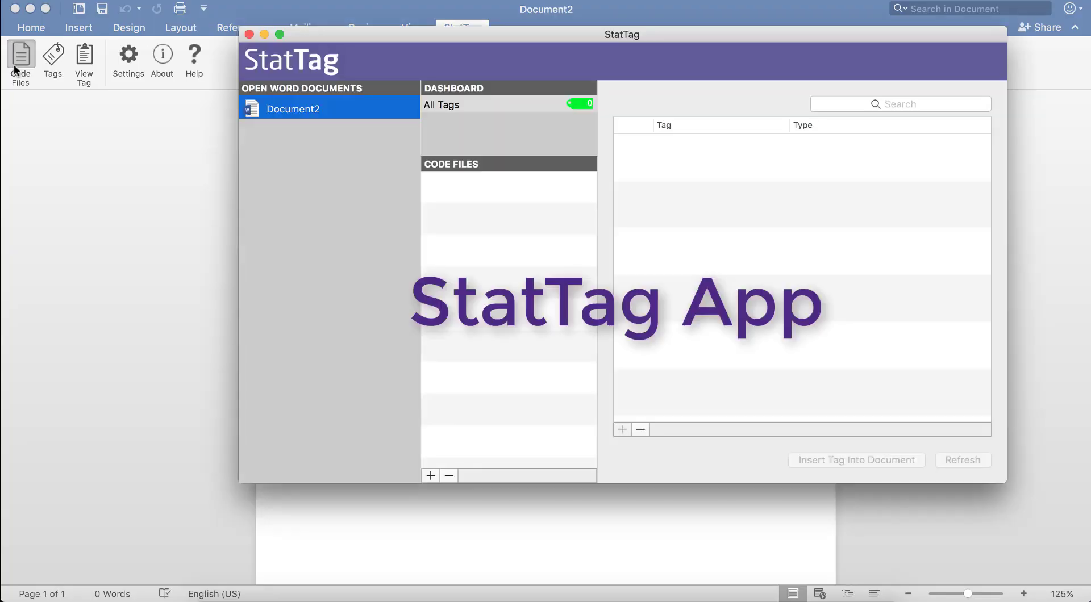
left_click(215, 151)
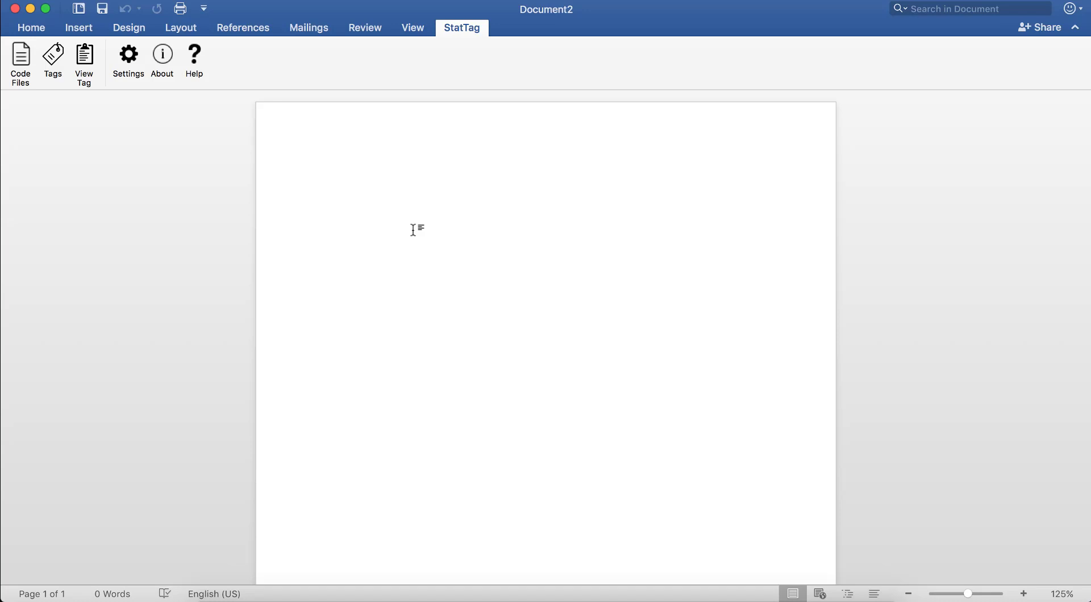
left_click(689, 598)
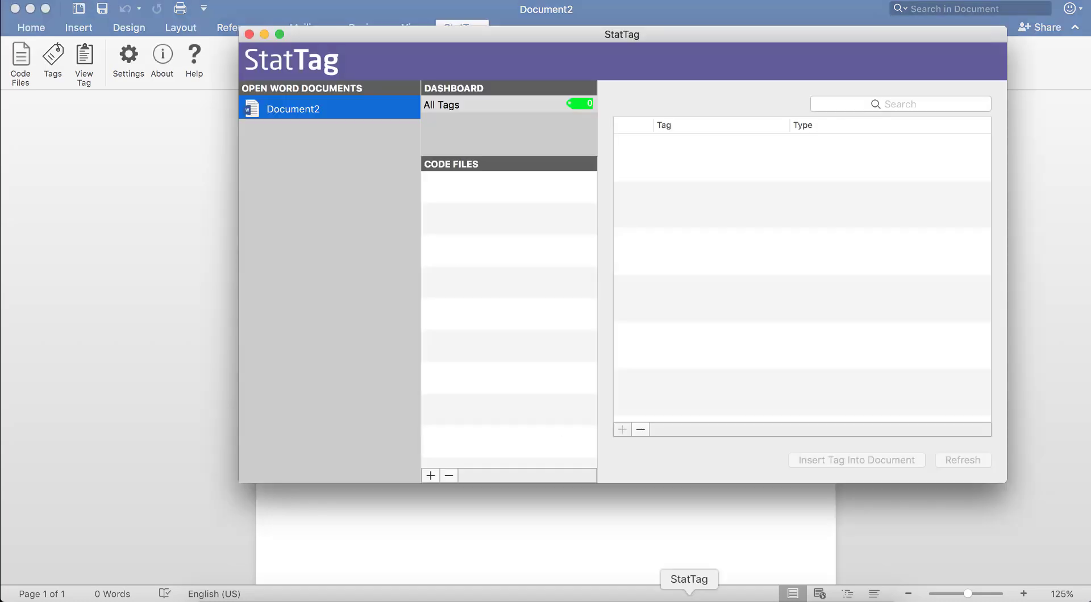
left_click(430, 477)
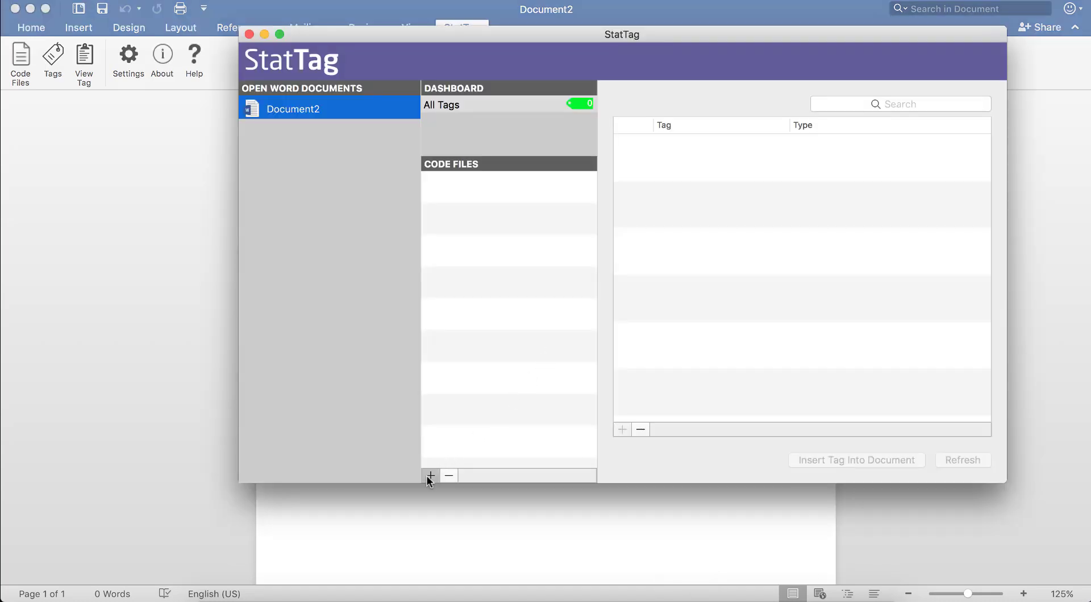
left_click(463, 103)
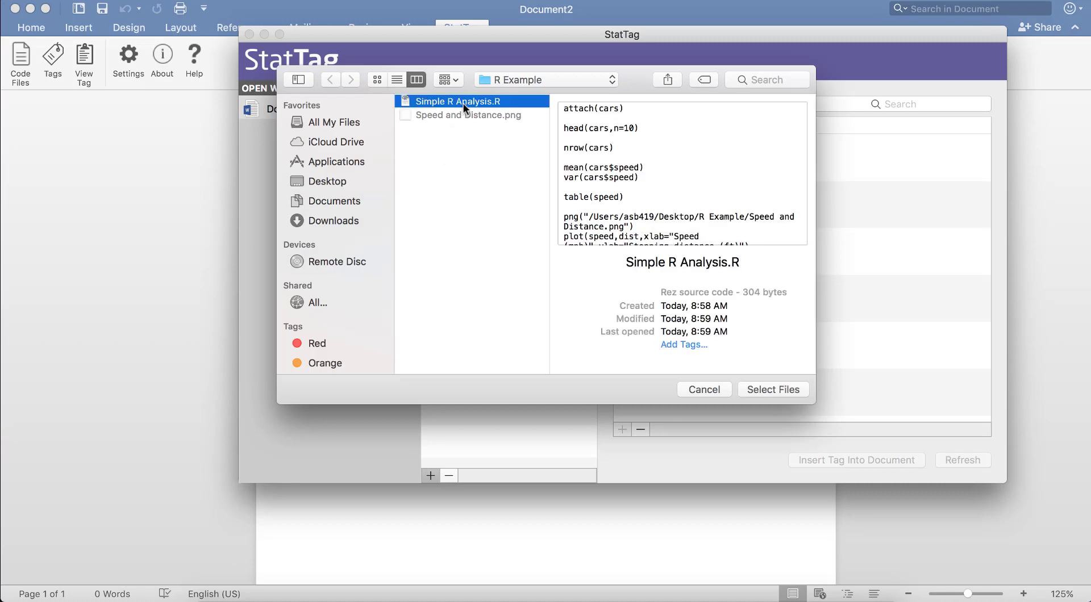
left_click(775, 389)
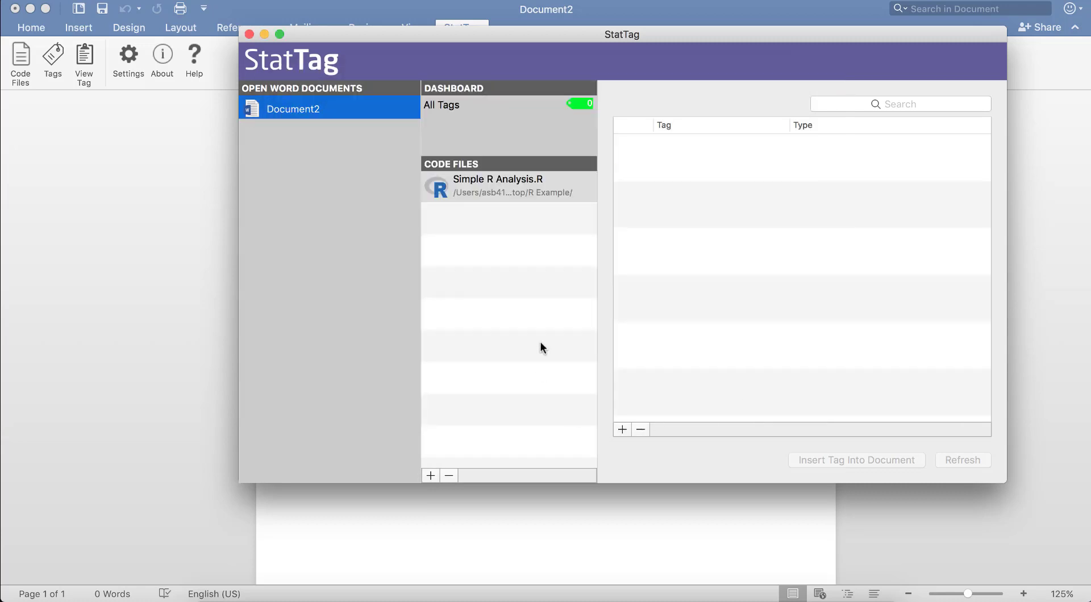
In Word, write the lines "This is an analysis of the cars dataset that is distributed with R." and "Here is a table showing the first 10 observations:".
left_click(586, 535)
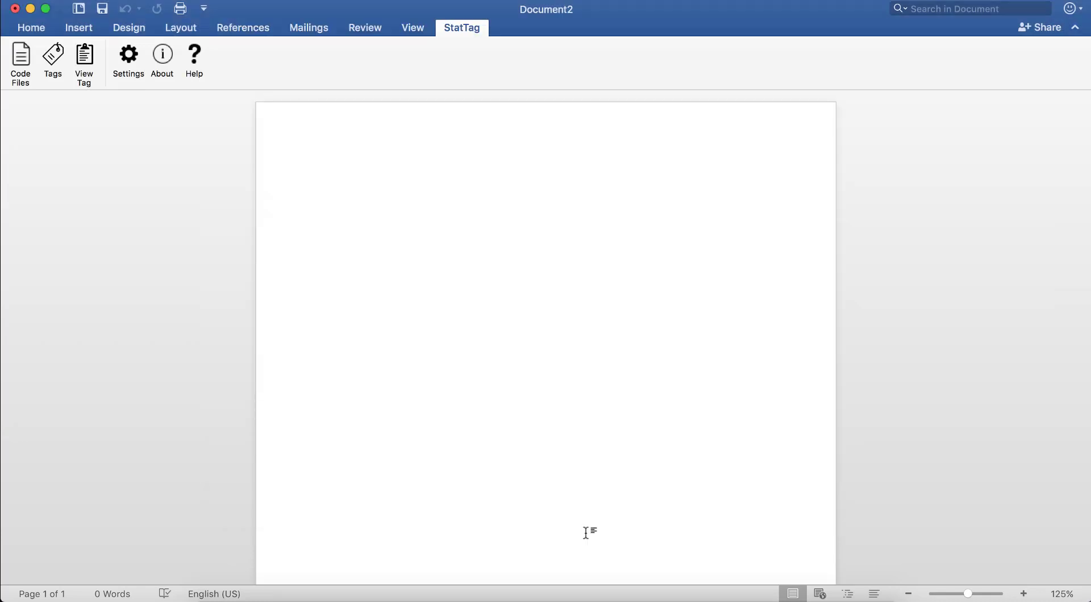
type("This is an analysis of the car")
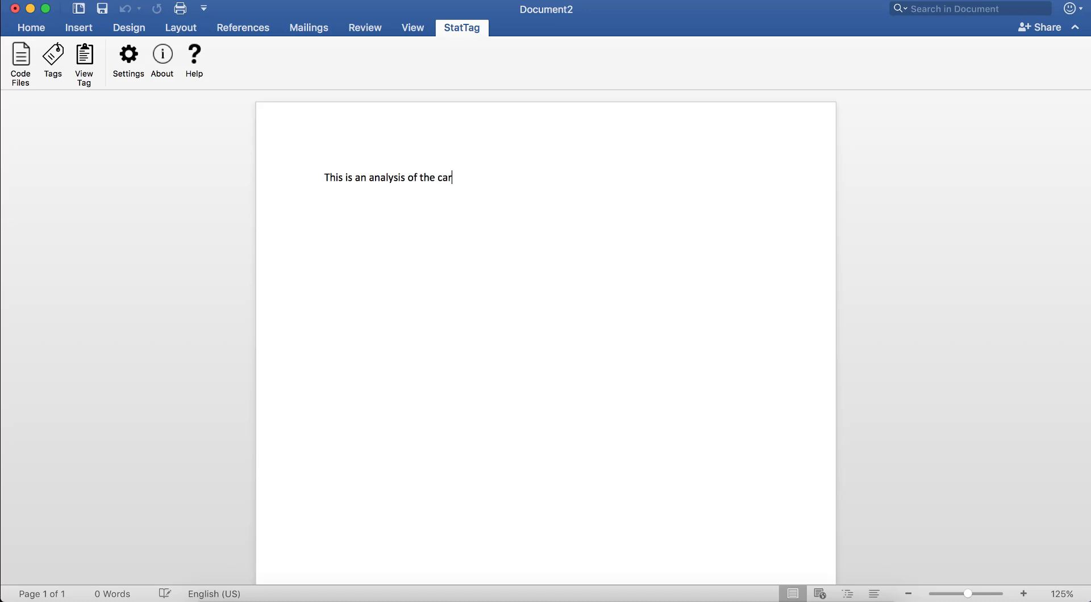
type("s dataset that is distributed with R.")
key("Return")
type("Here is")
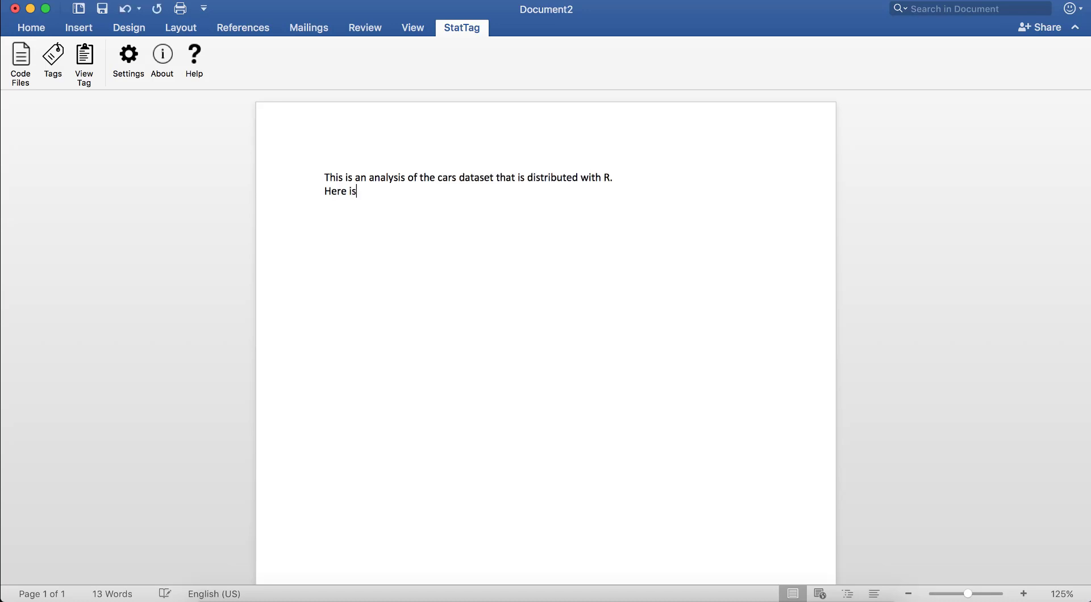
type(" a table showing the first 10 observations:")
key("Return")
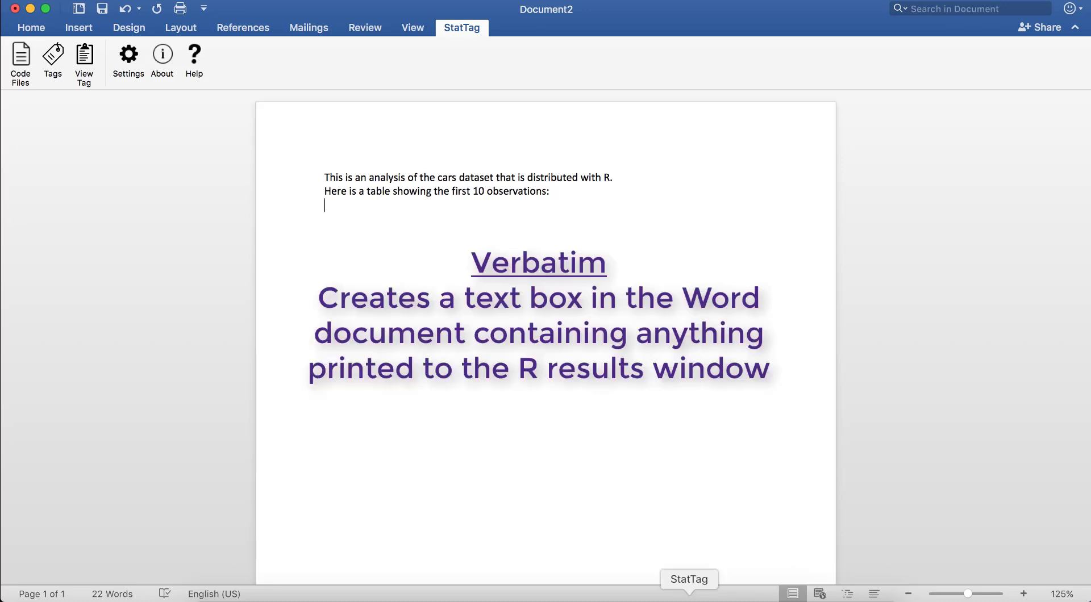
Start a new tag in StatTag that covers only line 3 of the code, head(cars,n=10).
left_click(689, 601)
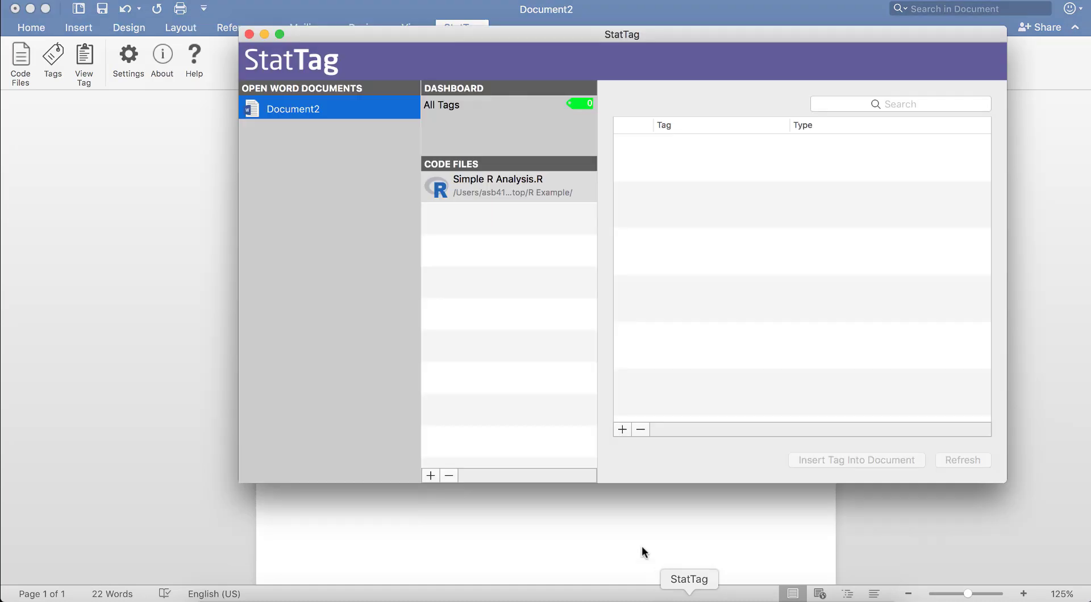
left_click(621, 429)
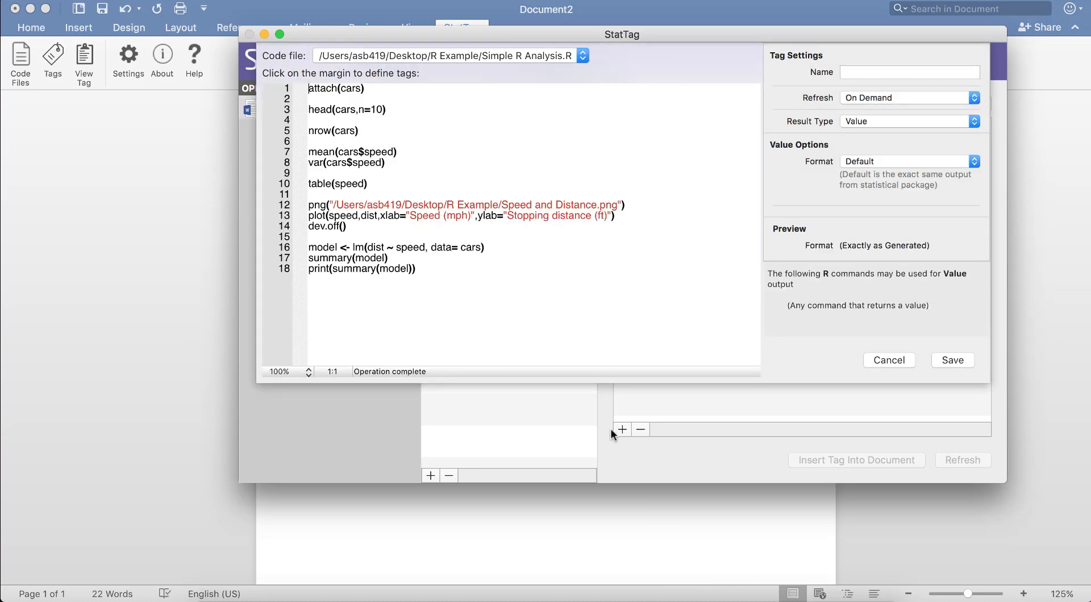
left_click(298, 111)
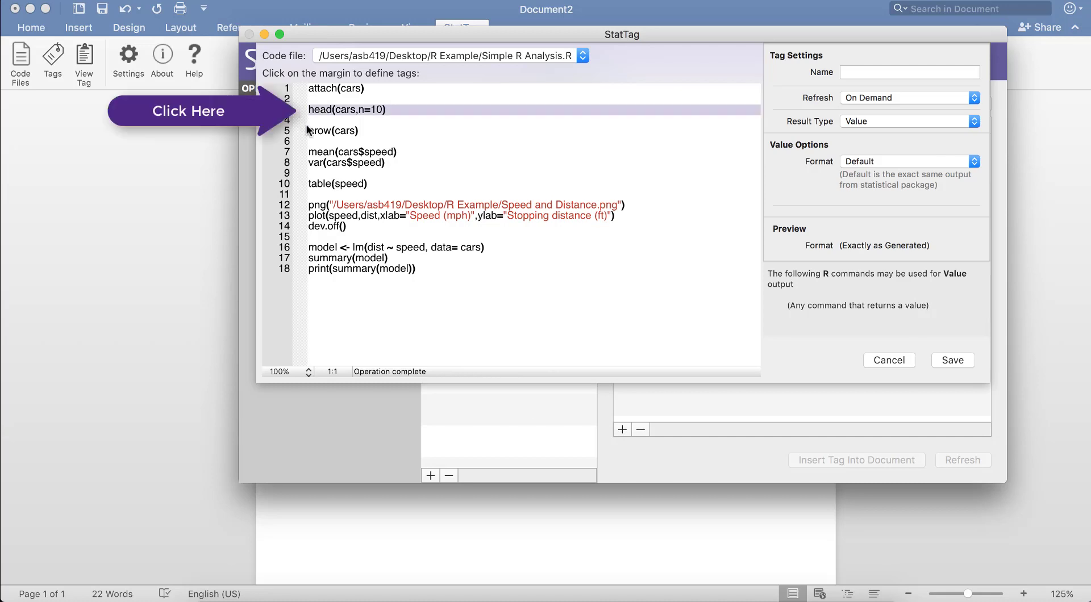
left_click(298, 120, "shift")
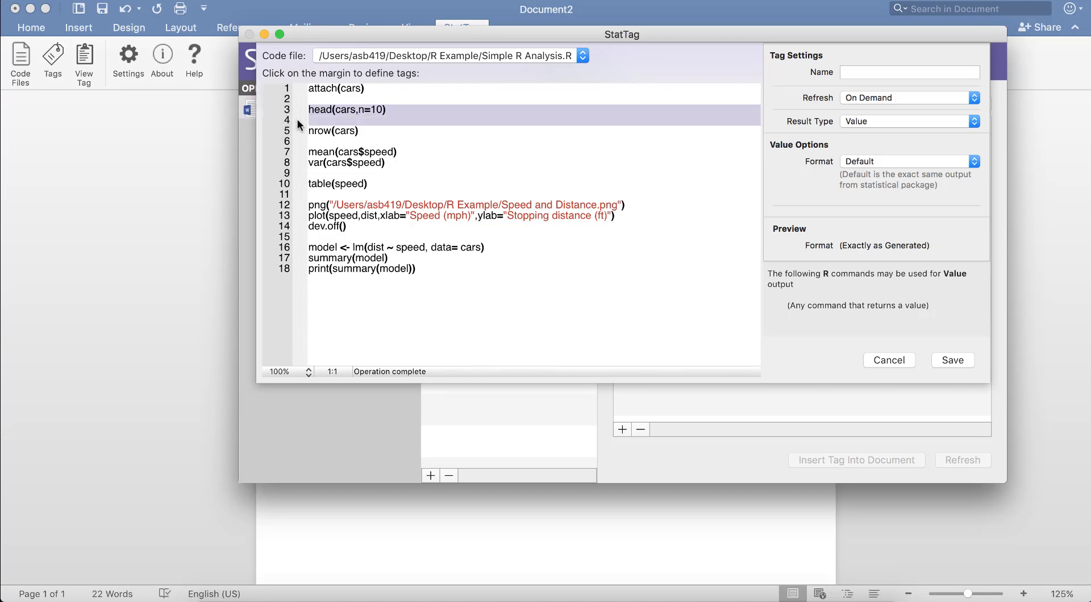
left_click(296, 121)
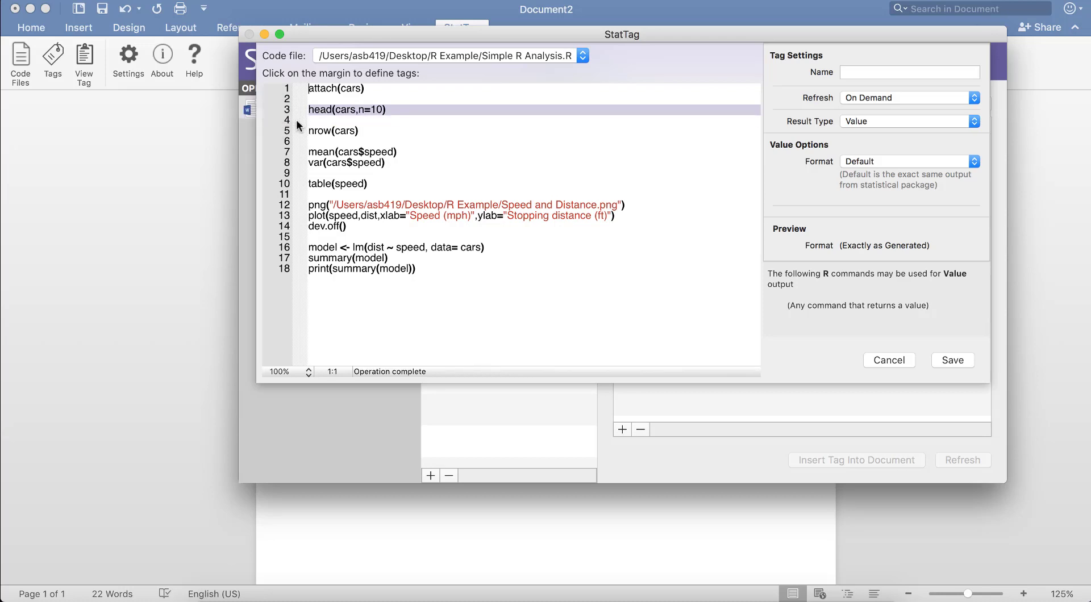
Name the tag Show Data, keep its refresh On Demand, set the result type to Verbatim, and save it.
left_click(853, 74)
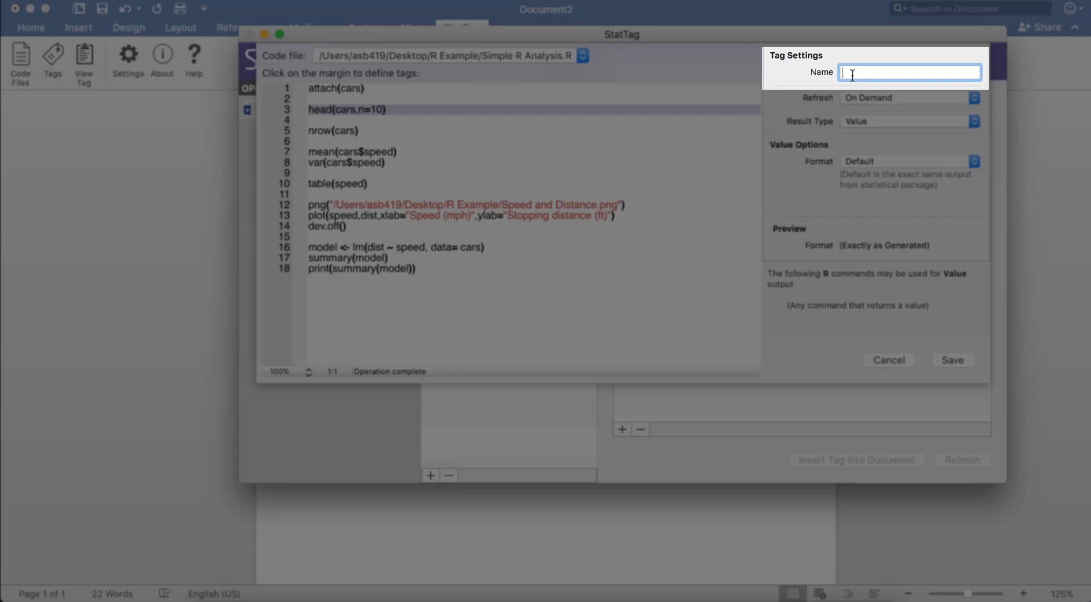
type("Show Data")
left_click(896, 100)
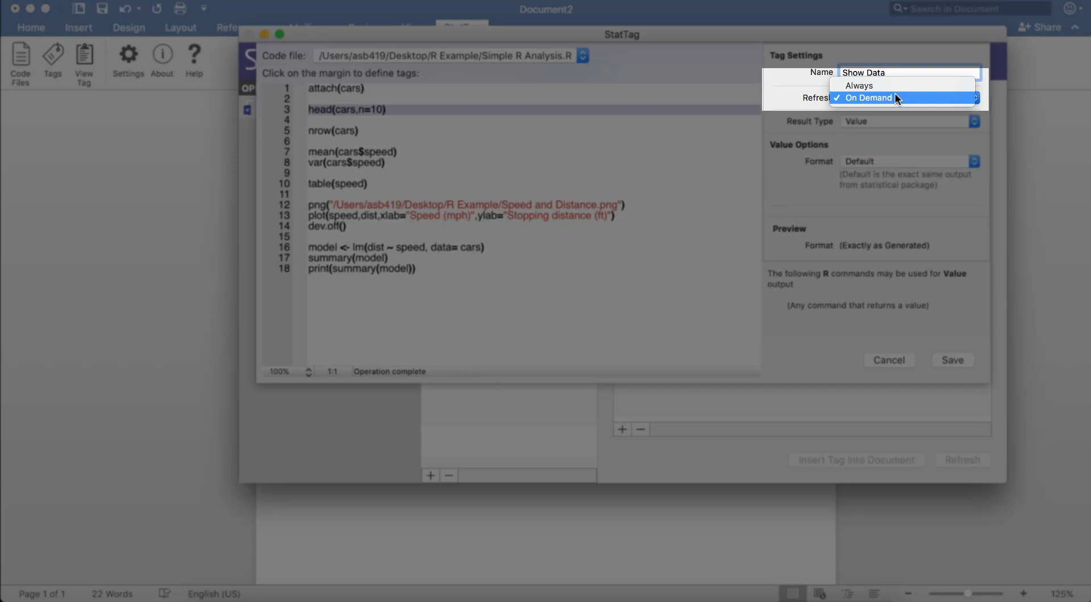
left_click(895, 97)
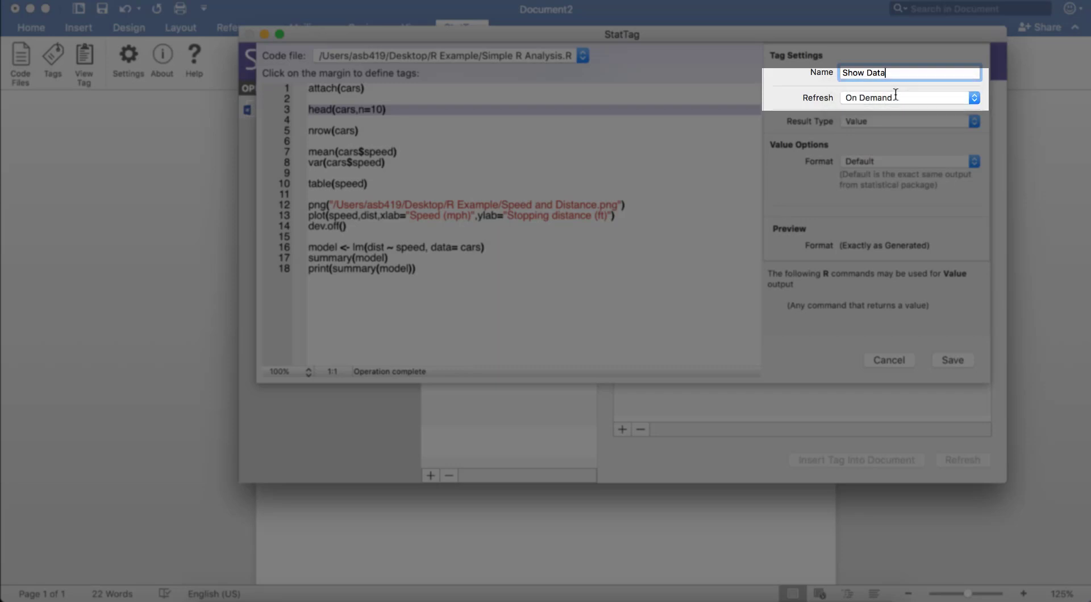
left_click(944, 122)
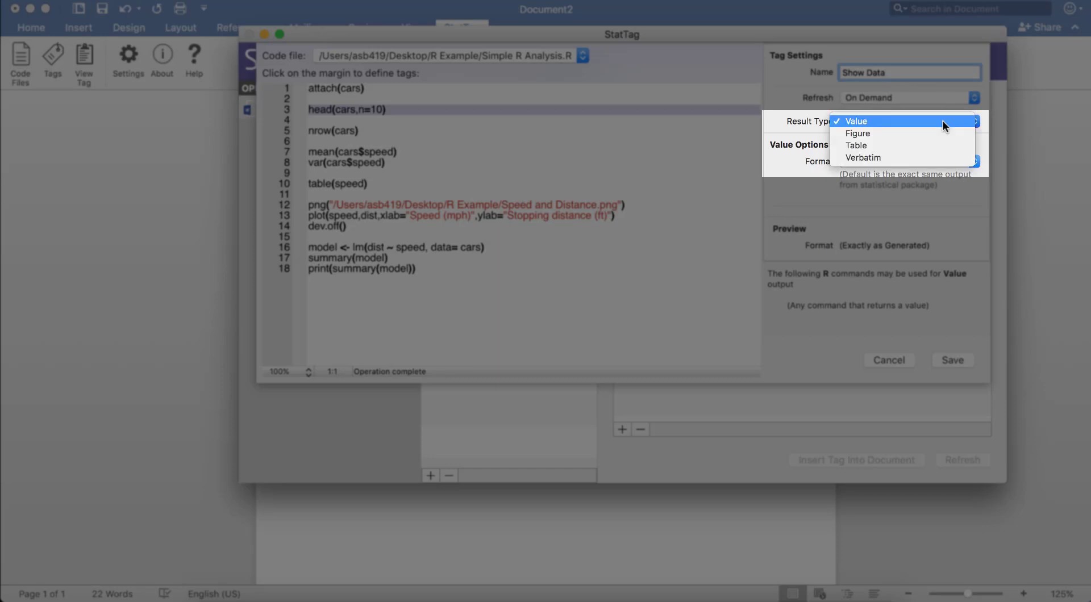
left_click(932, 157)
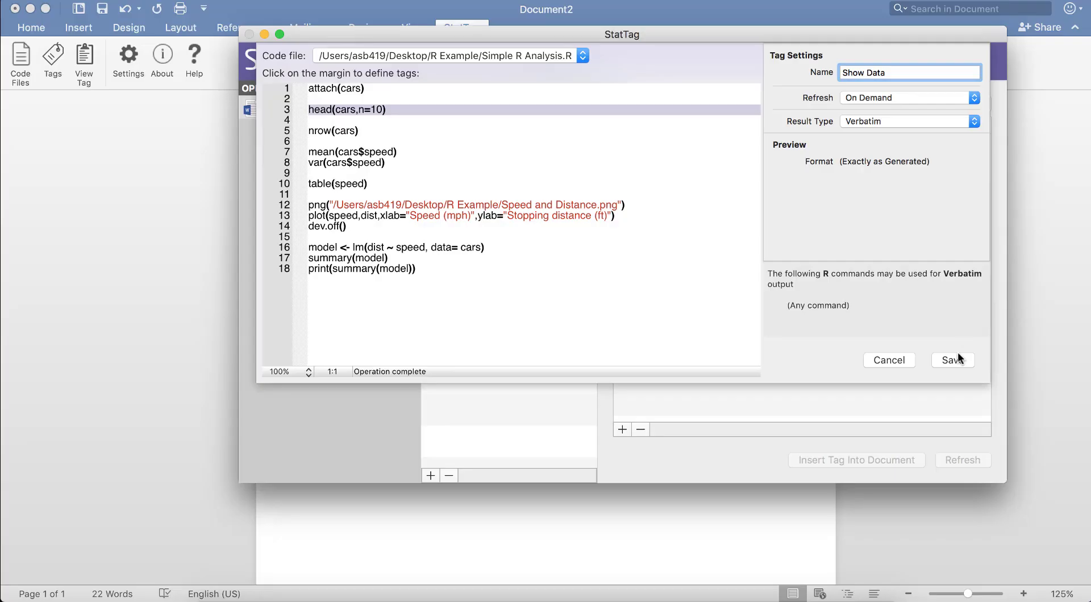
left_click(953, 359)
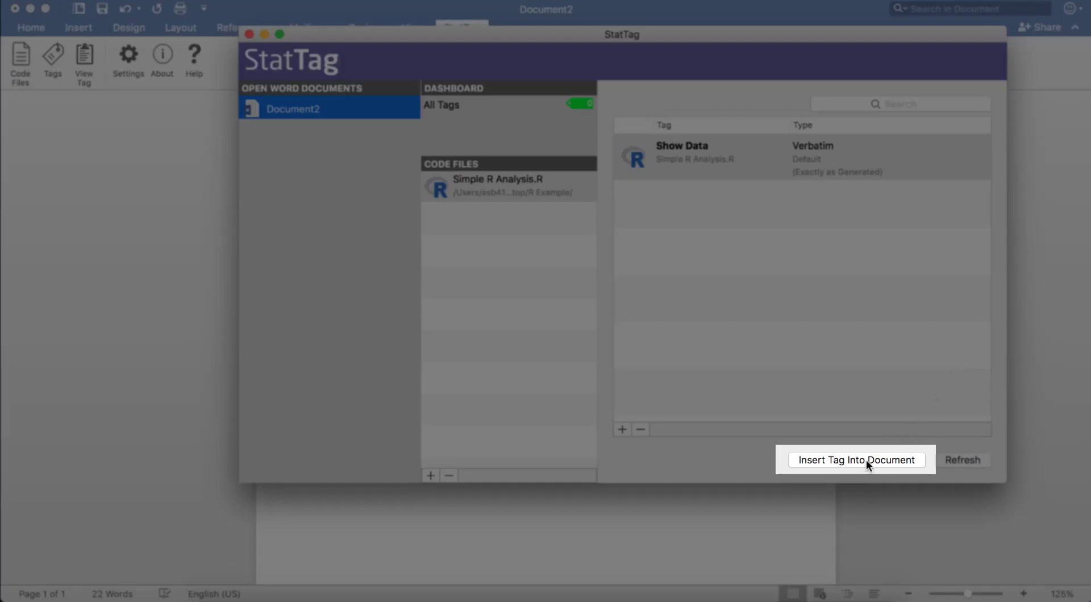
Insert the Show Data tag into the document and write "There are n=" below the table in Word.
left_click(866, 459)
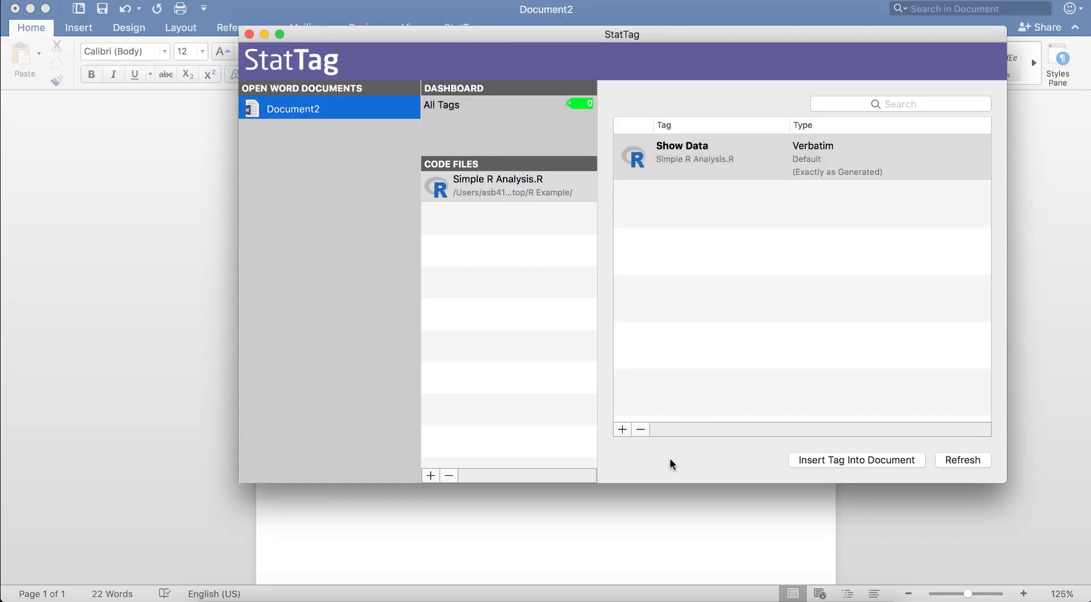
left_click(656, 501)
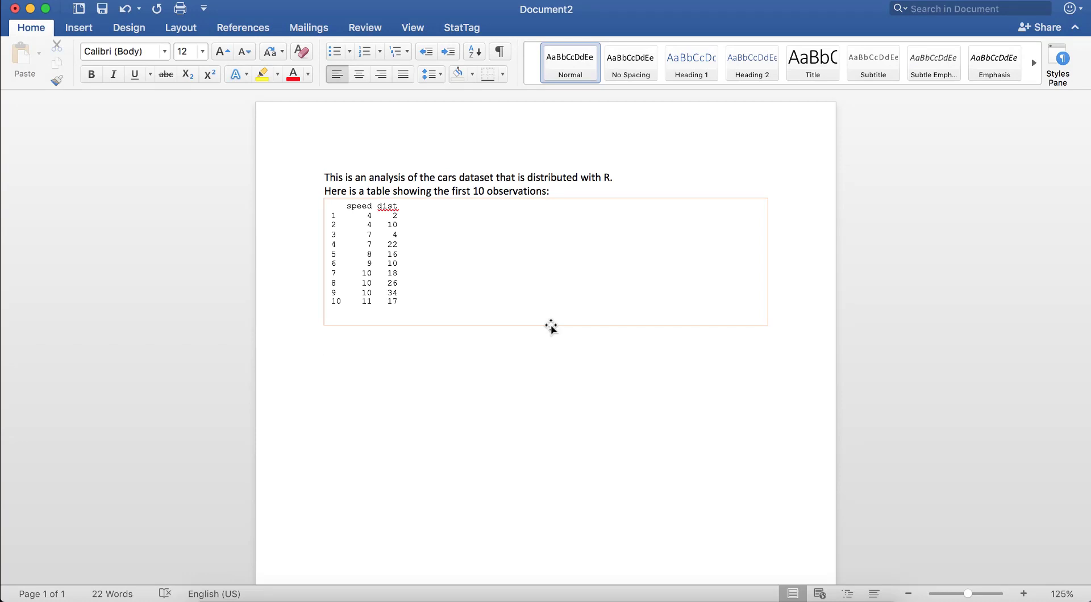
left_click(520, 358)
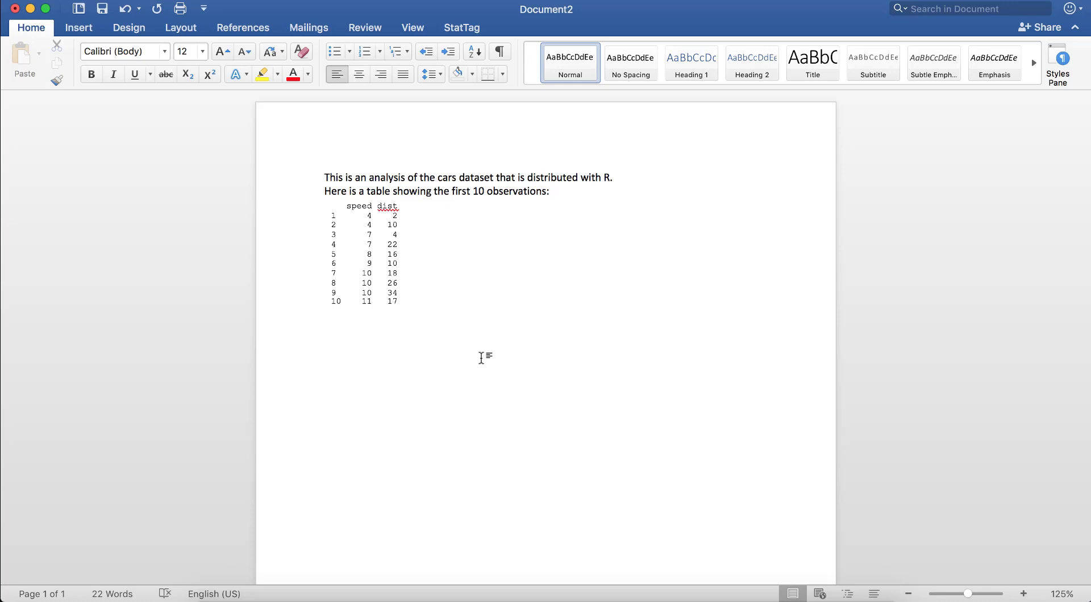
type("There are n=")
Create a StatTag tag named Total N for line 7, nrow(cars), with On Demand refresh and result type Value, and save it.
left_click(690, 597)
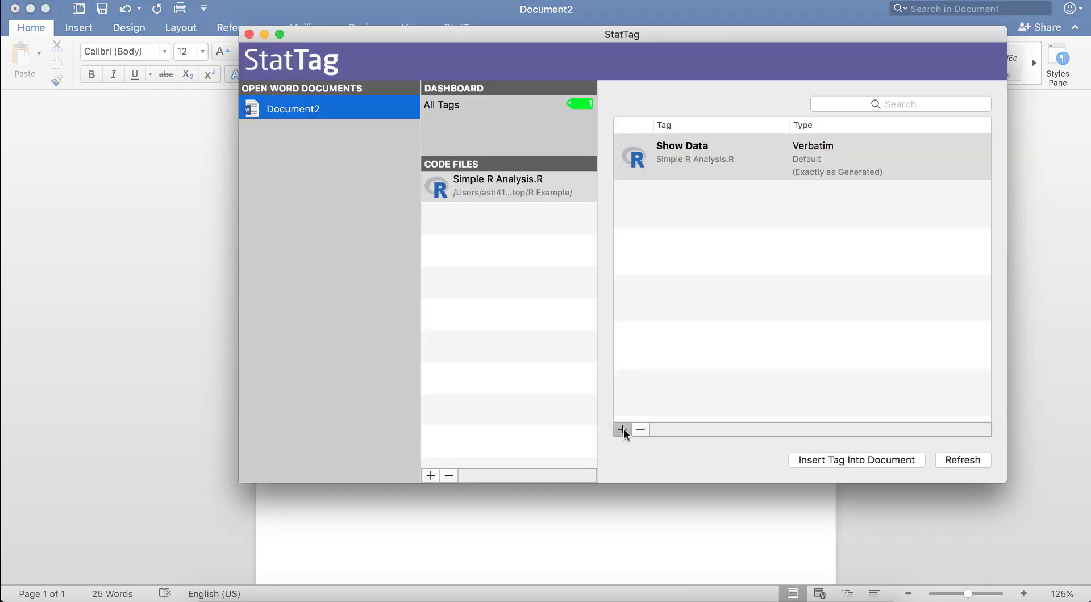
left_click(622, 429)
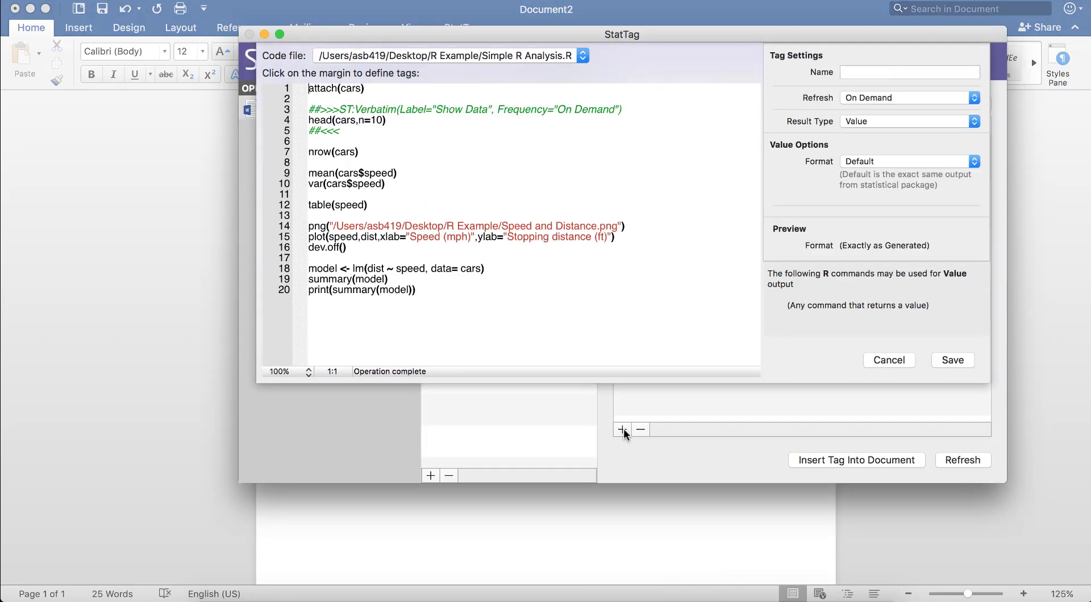
left_click(305, 153)
left_click(878, 72)
type("To")
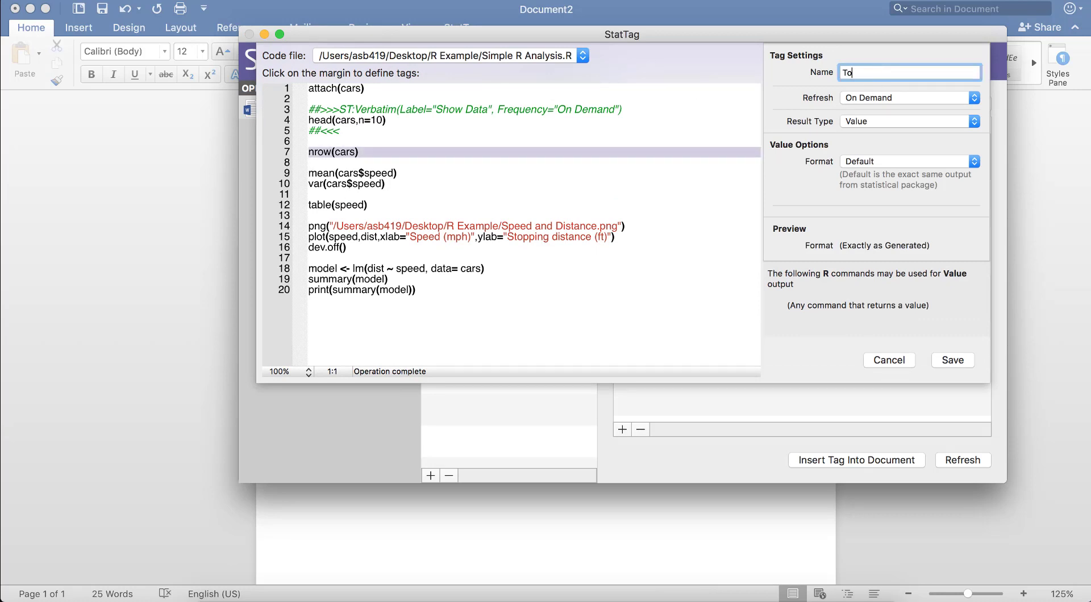
type("tal N")
left_click(923, 121)
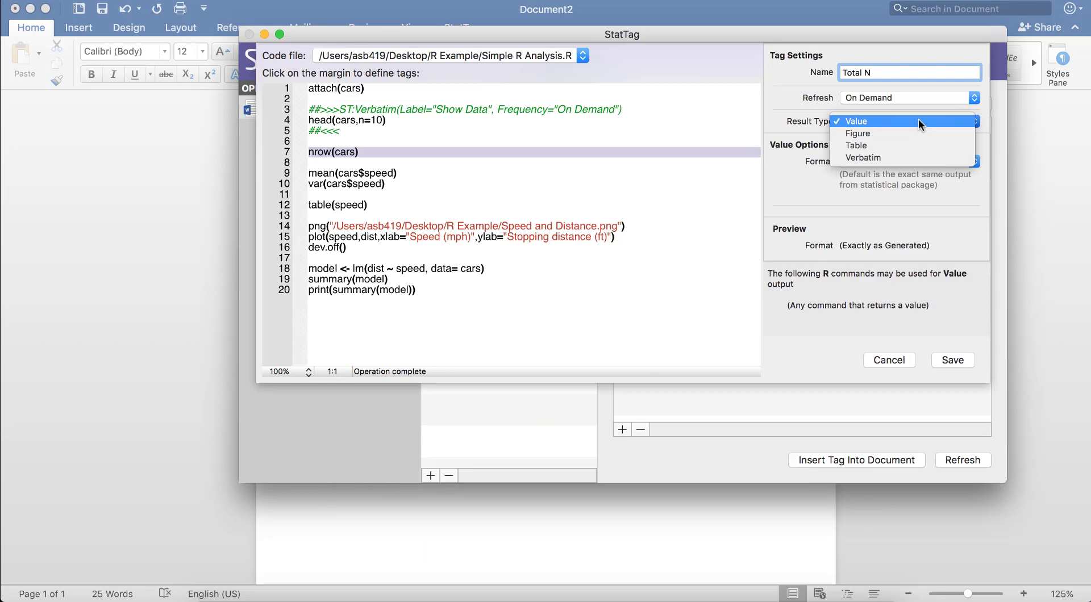
left_click(918, 119)
left_click(953, 360)
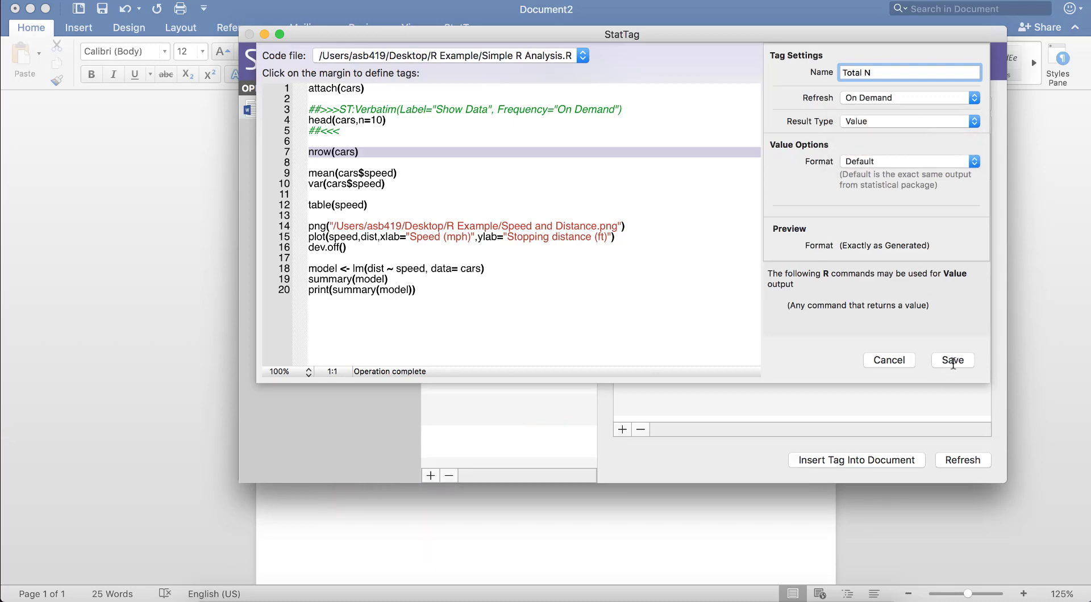
Insert the Total N tag into the document and continue the sentence with "observations in the dataset, and the mean (var) of speed is".
left_click(881, 460)
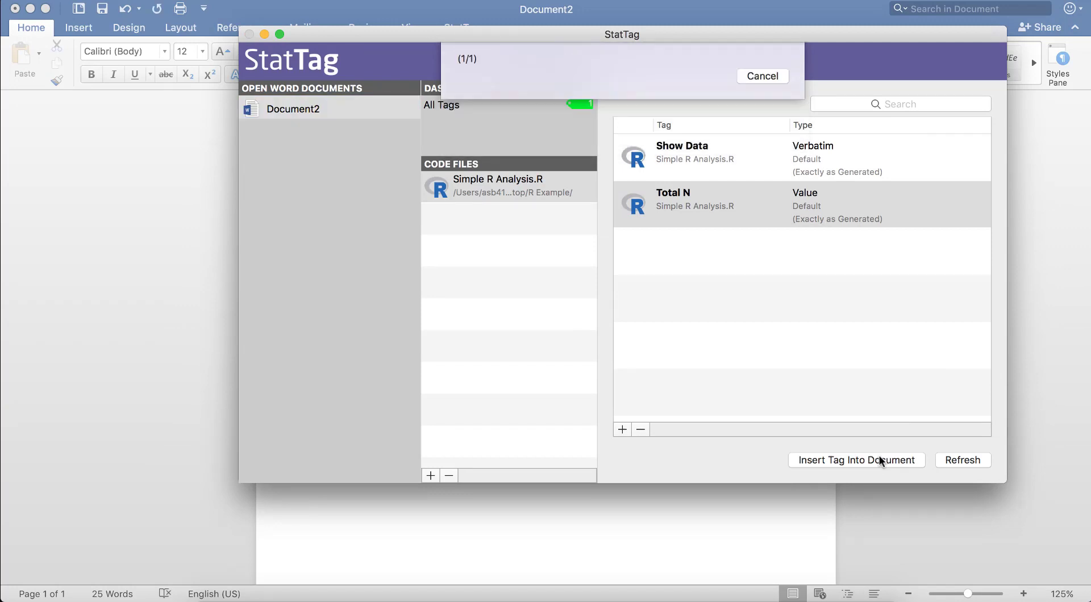
left_click(757, 537)
type("observations in the dataset,")
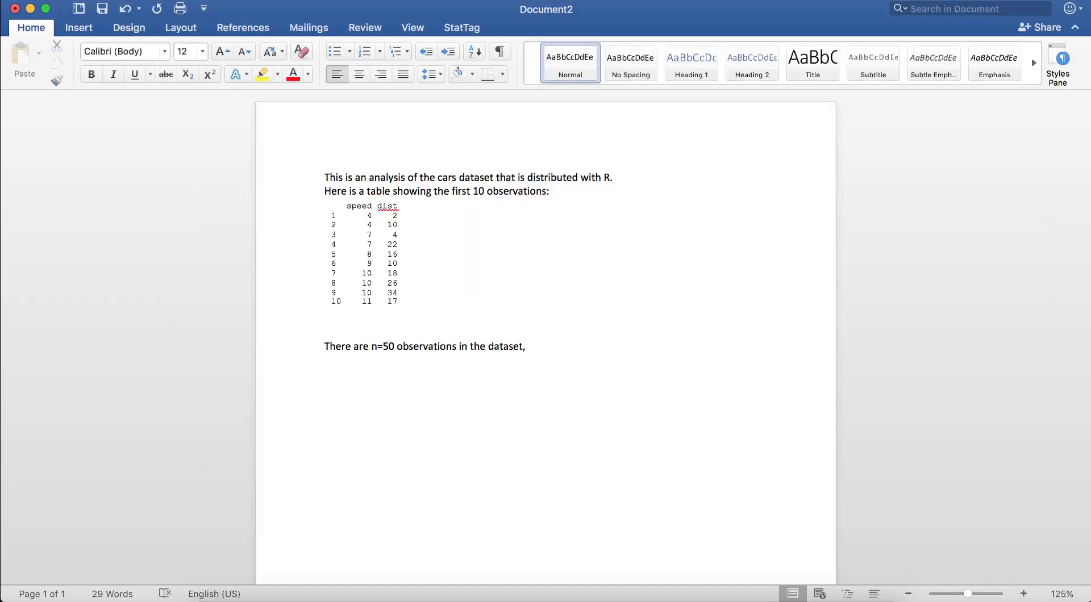
type(" and the mean (var) of speed is")
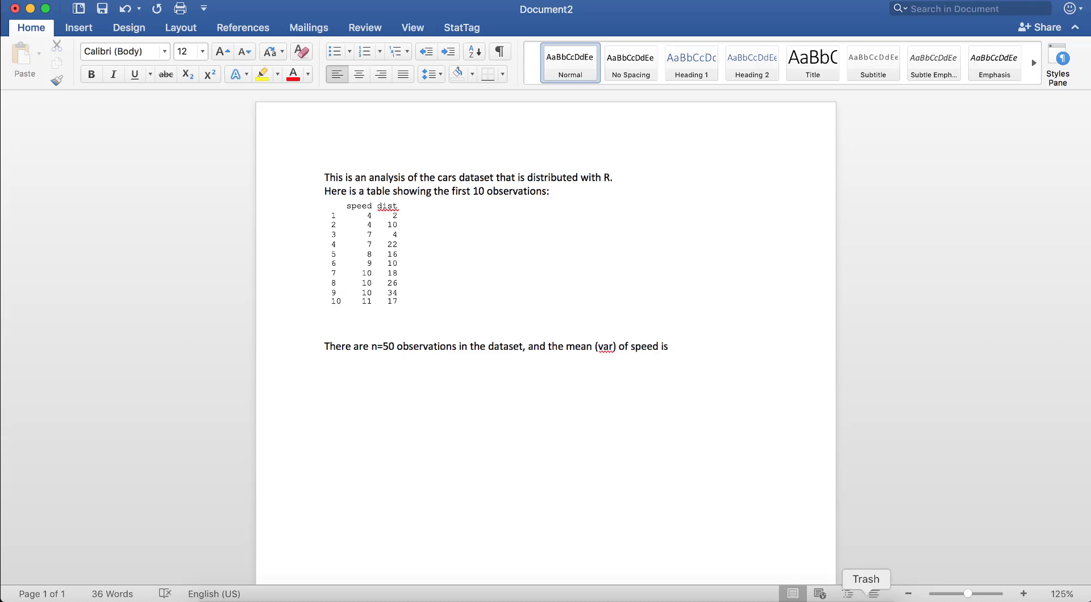
Create a Value tag named mean for line 11, mean(cars$speed), save it, and insert it after "speed is" in the document.
left_click(689, 597)
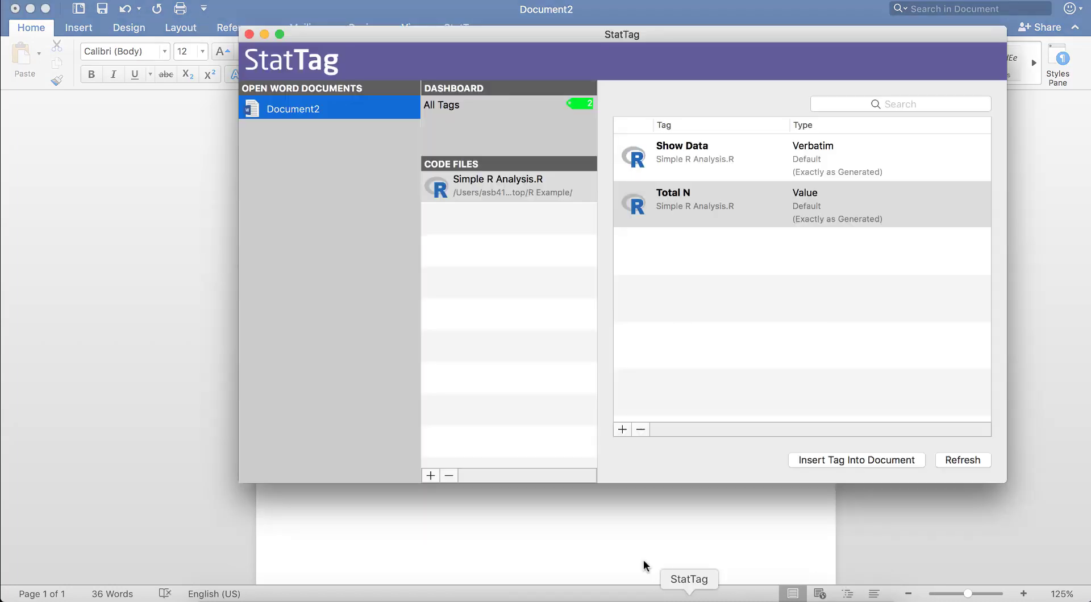
left_click(622, 428)
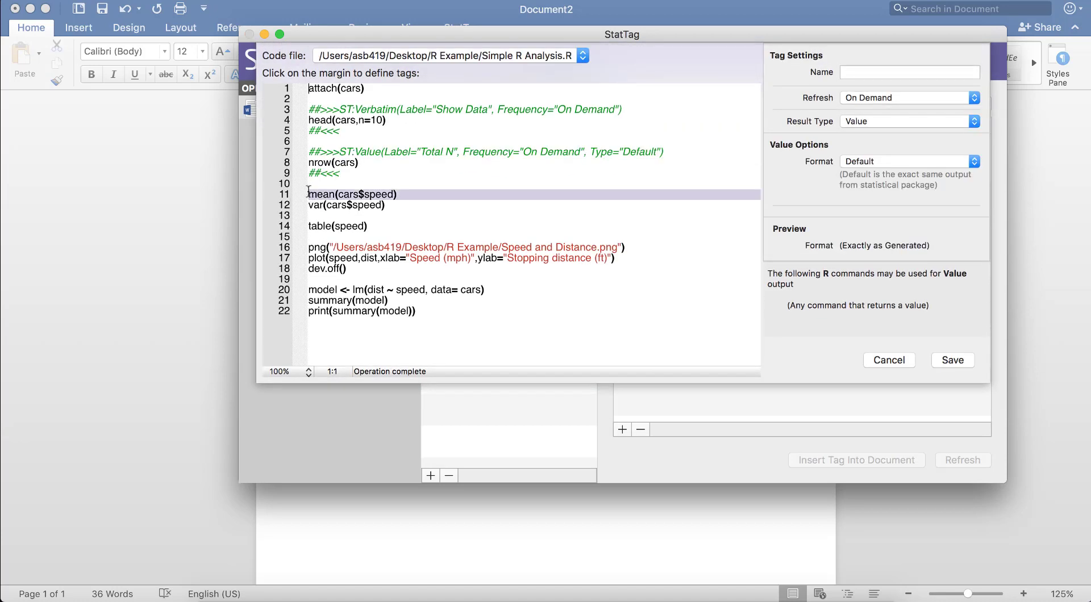
left_click(924, 74)
type("m")
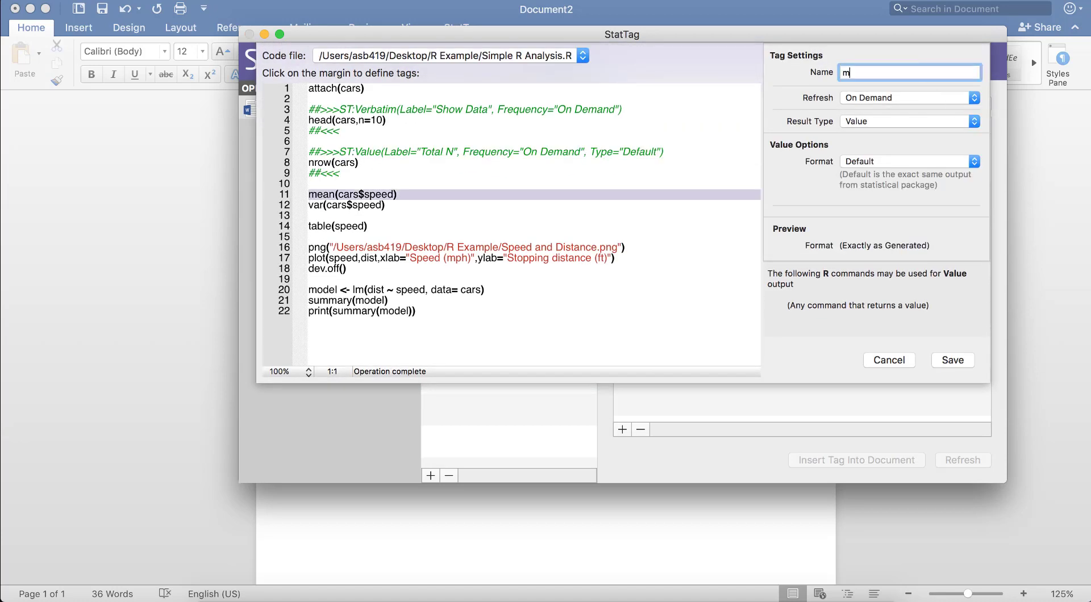
type("ean")
left_click(903, 121)
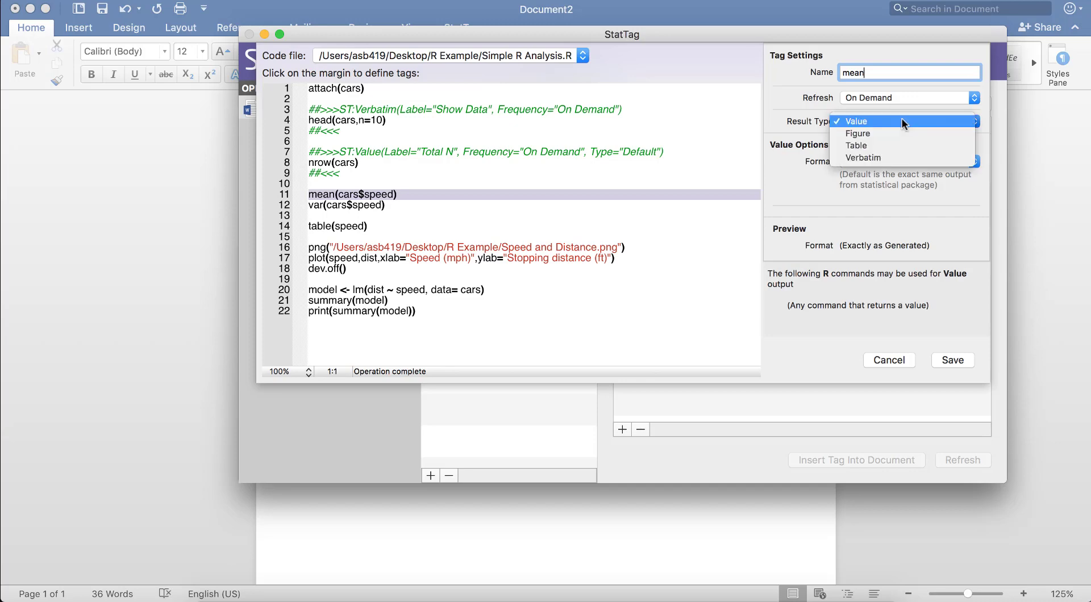
left_click(904, 121)
left_click(953, 360)
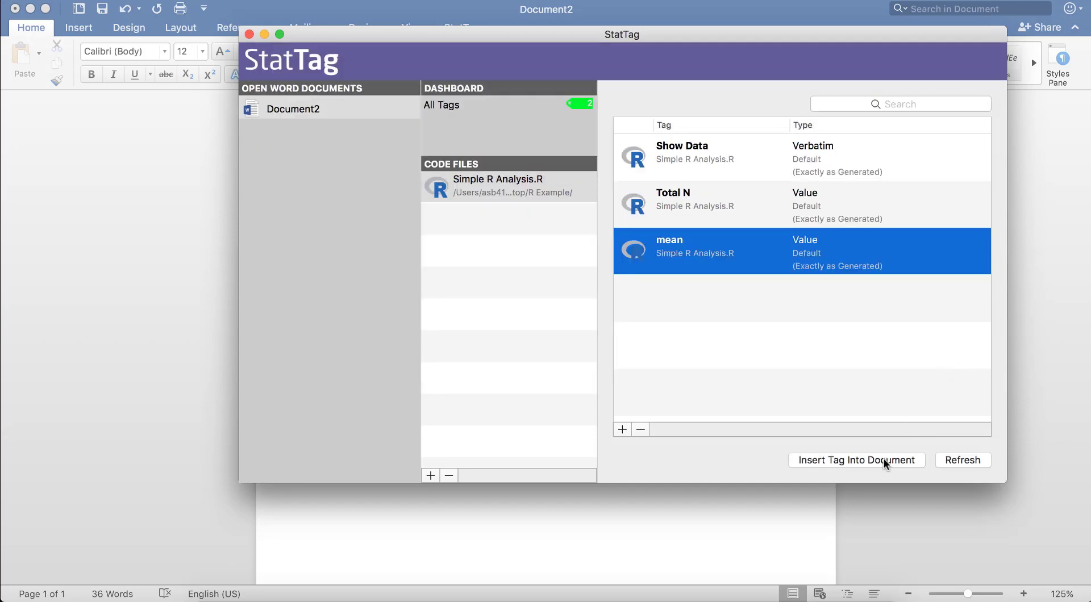
left_click(882, 459)
left_click(703, 519)
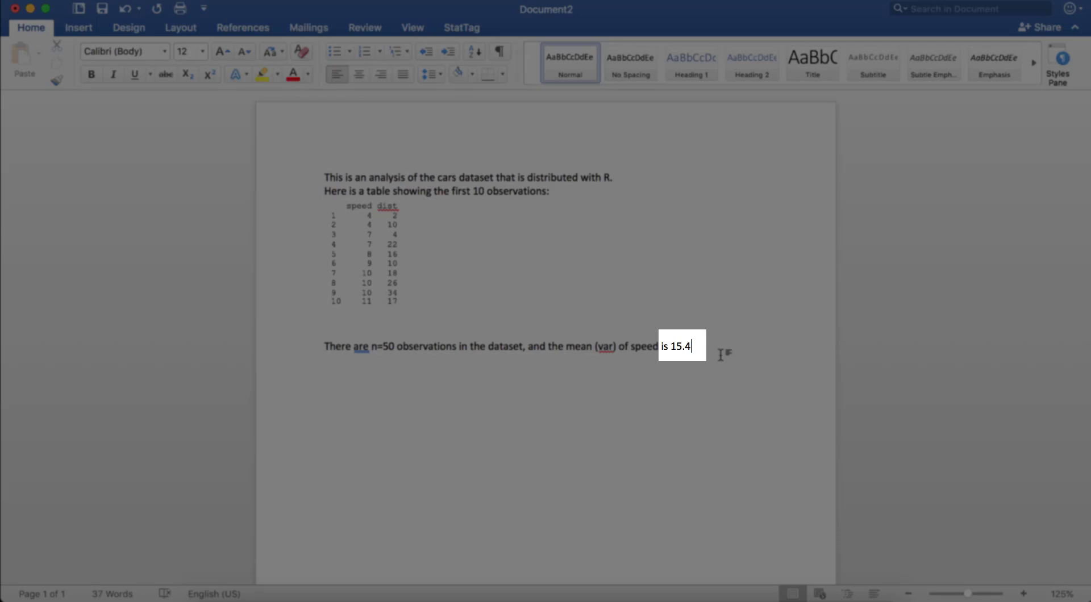
Select the inserted mean value in the Word text and view the available StatTag commands.
double_click(680, 345)
left_click(462, 27)
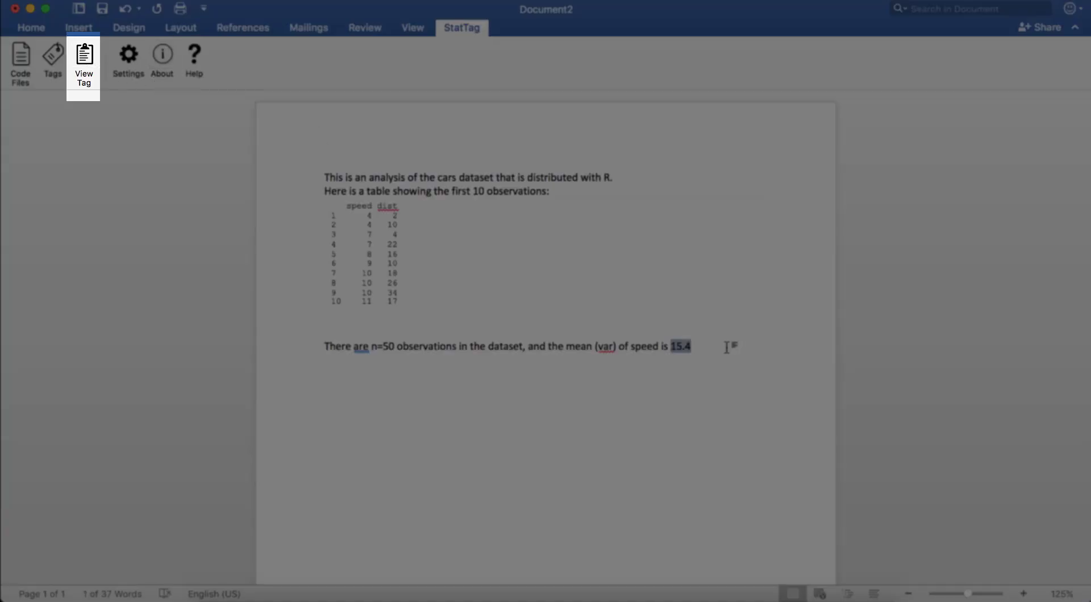
left_click(704, 346)
Change the mean tag's format to Numeric with 2 decimal places, save it, and refresh its value in the document.
left_click(689, 601)
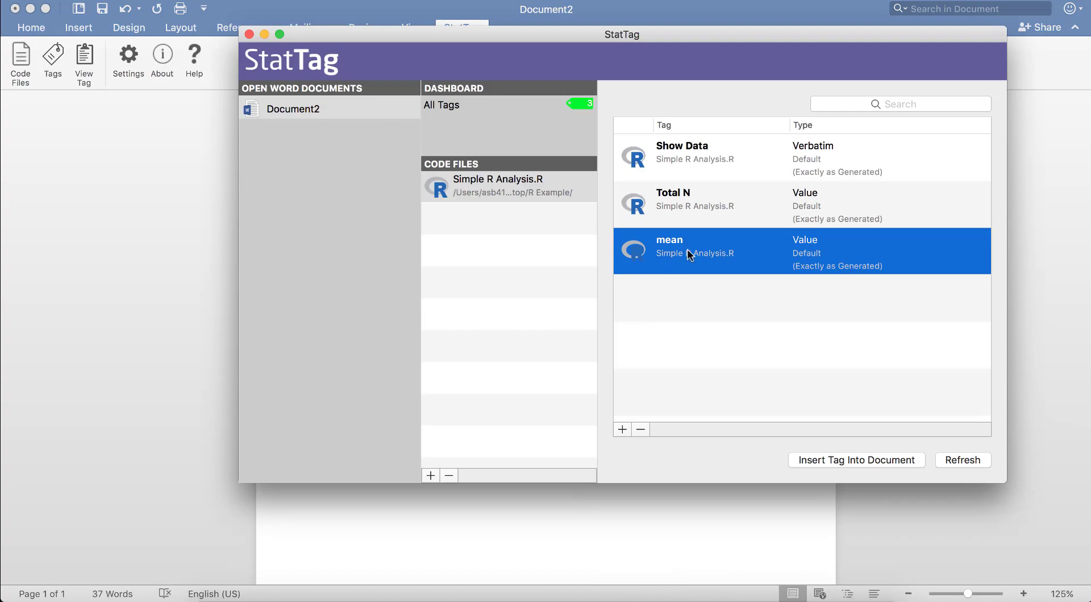
double_click(687, 248)
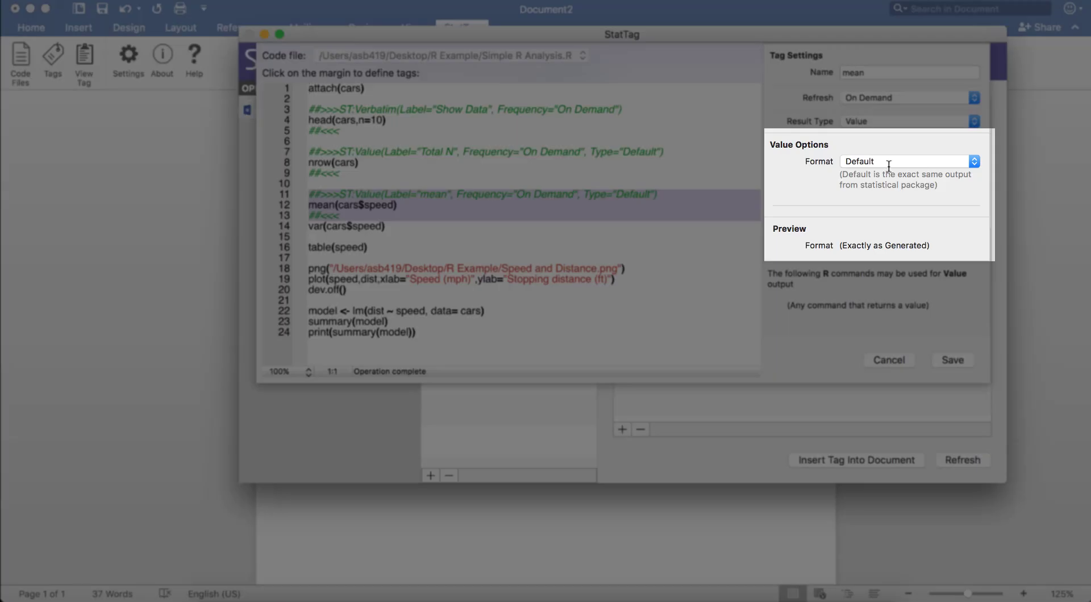
left_click(889, 163)
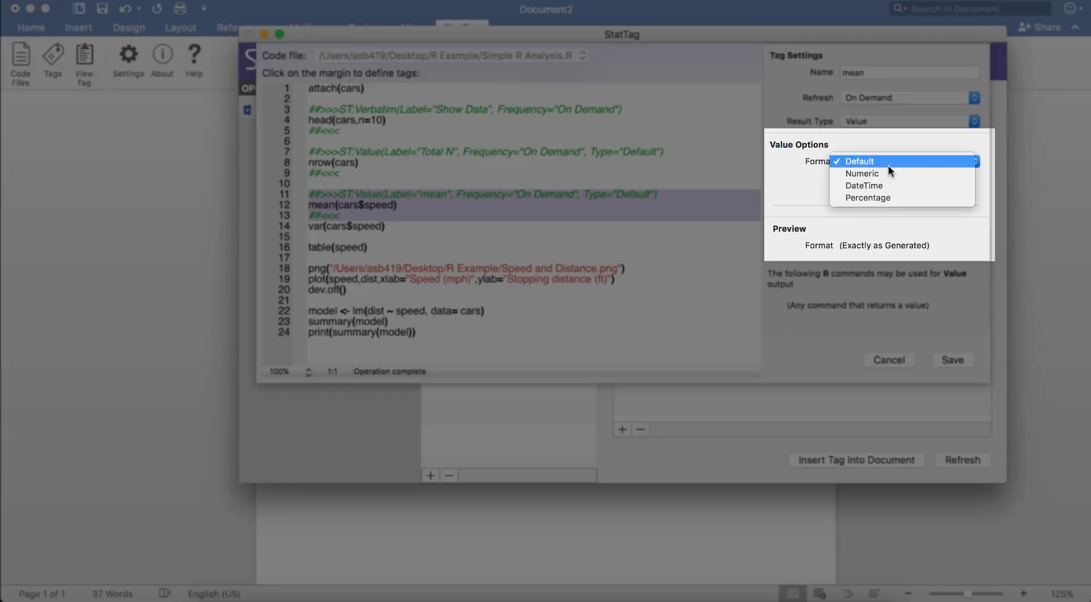
left_click(886, 171)
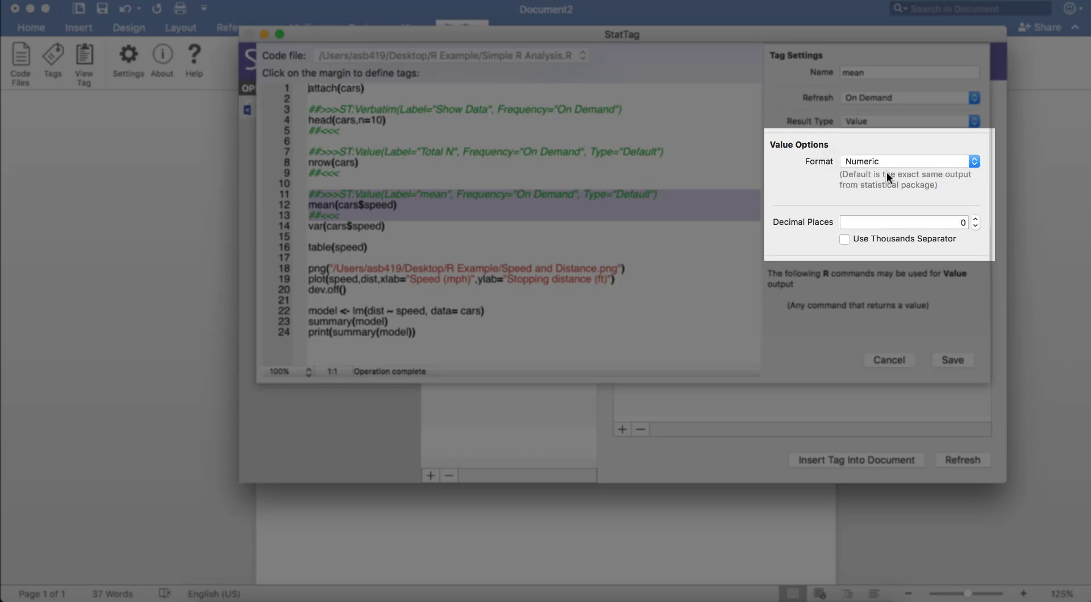
left_click(976, 219)
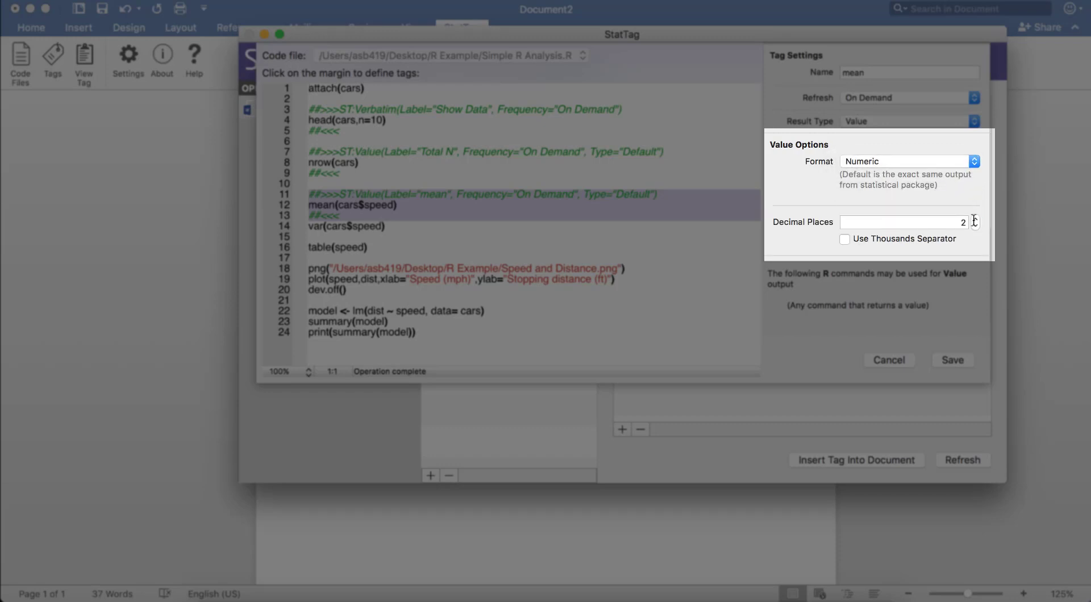
left_click(953, 359)
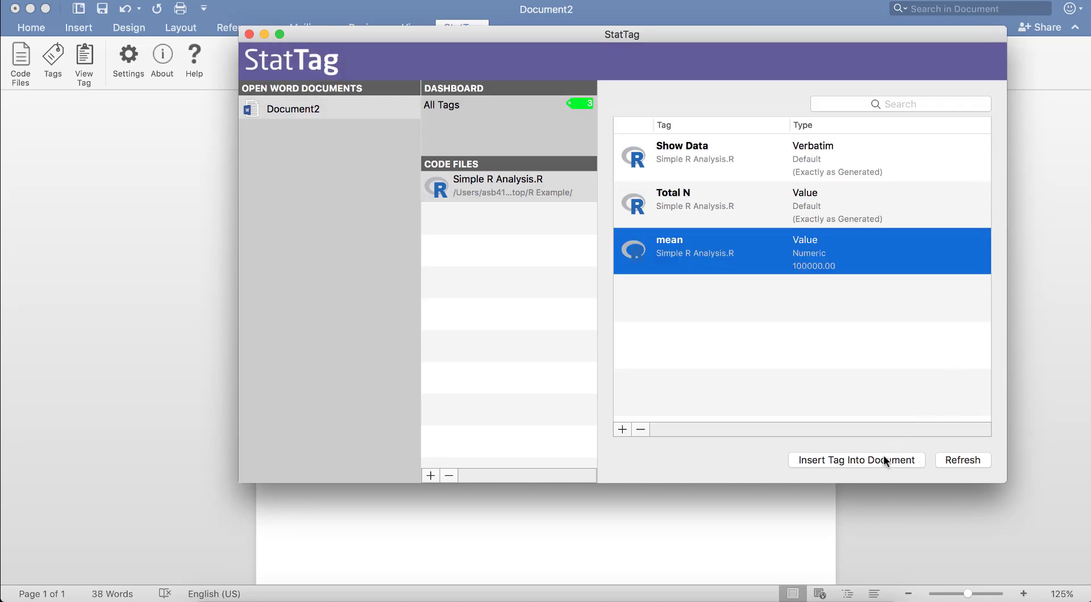
left_click(951, 456)
left_click(727, 523)
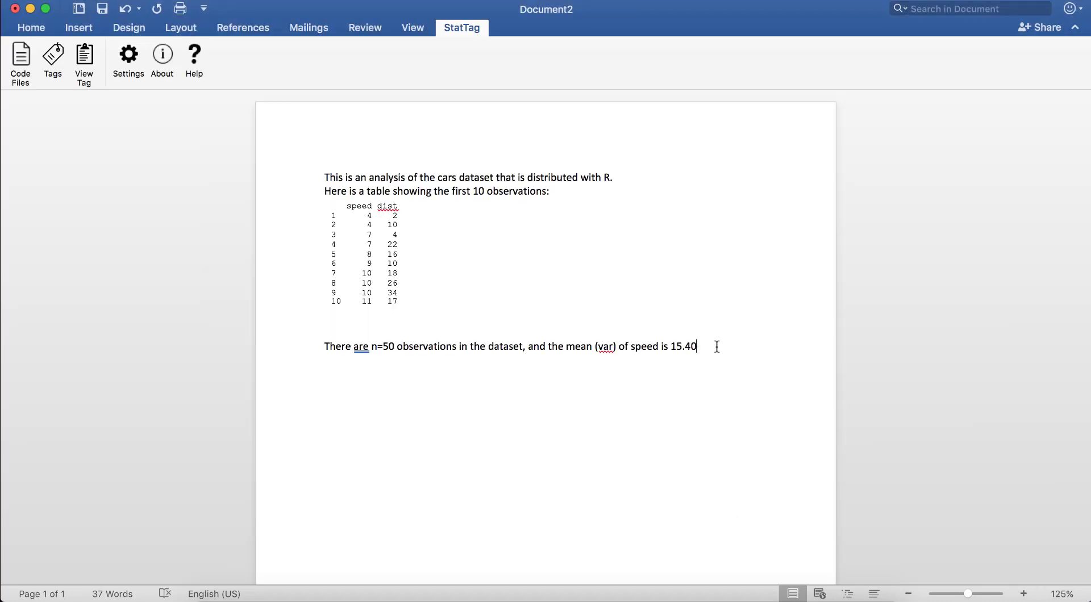
Write "(" after the mean in Word and save a Value tag named Var for line 14, var(cars$speed), as Numeric with 2 decimals.
type("(")
left_click(689, 598)
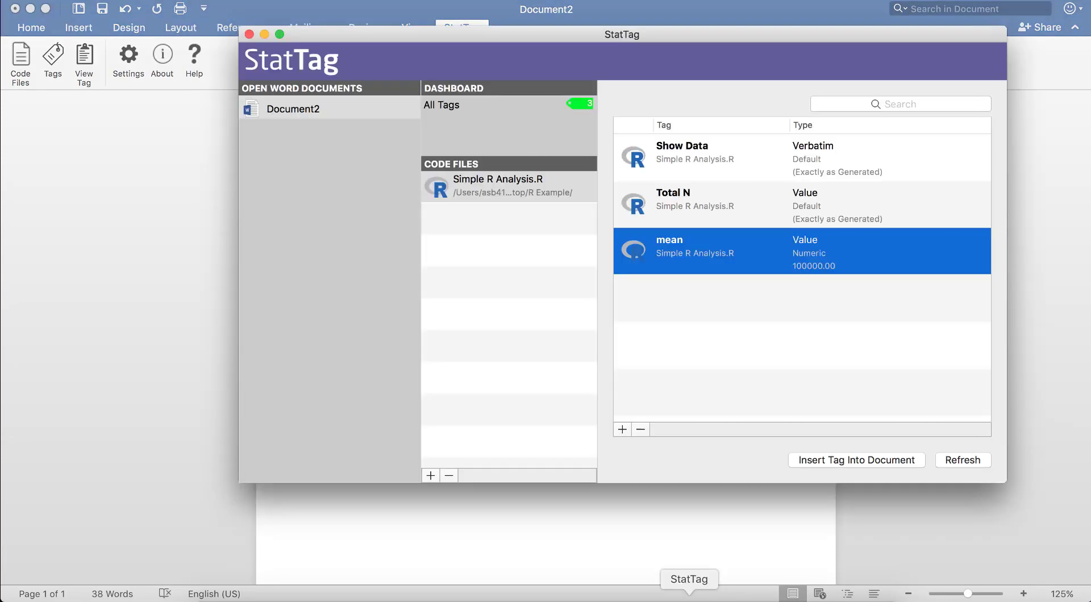
left_click(621, 430)
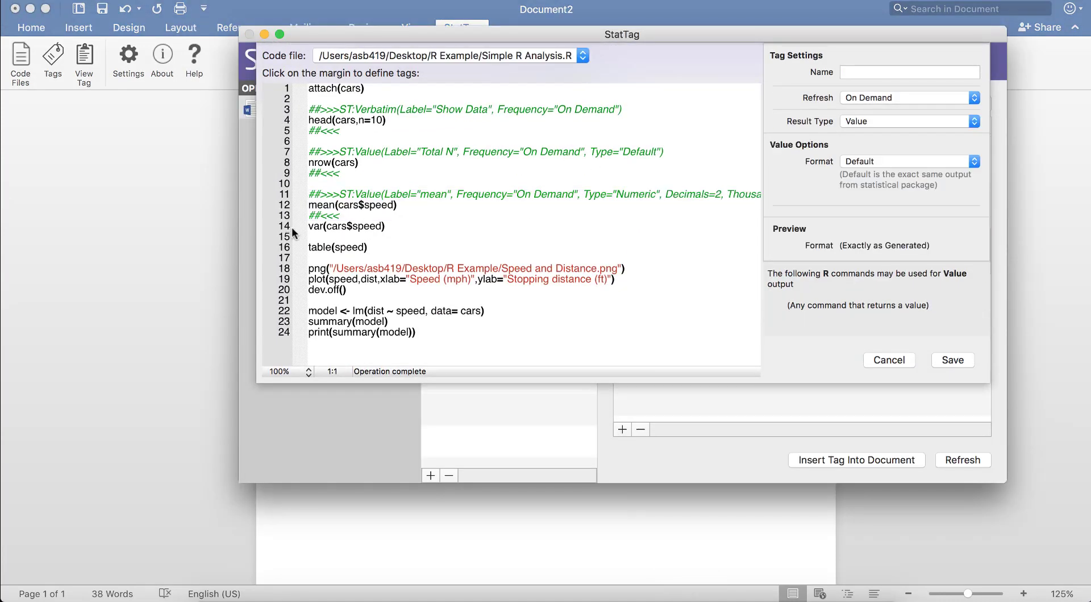
left_click(894, 72)
type("Var")
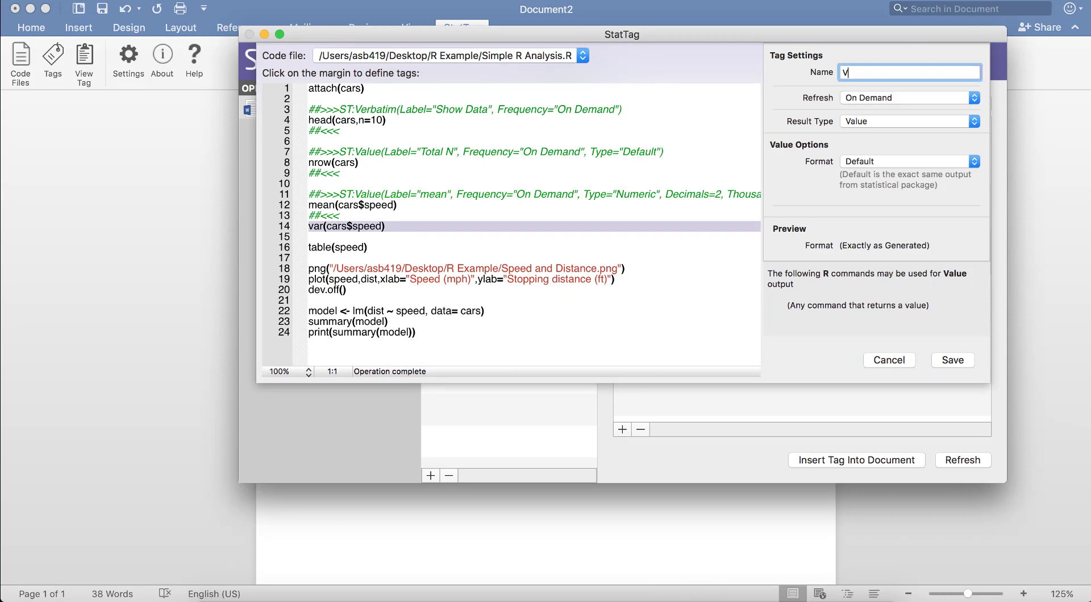
left_click(881, 162)
left_click(879, 172)
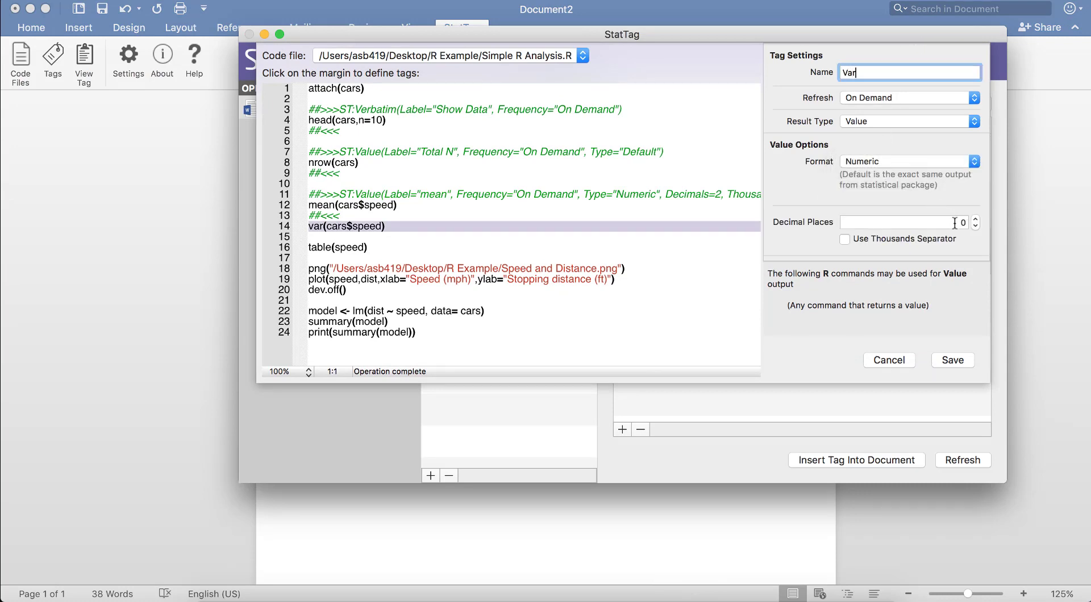
left_click(976, 219)
left_click(976, 218)
left_click(952, 361)
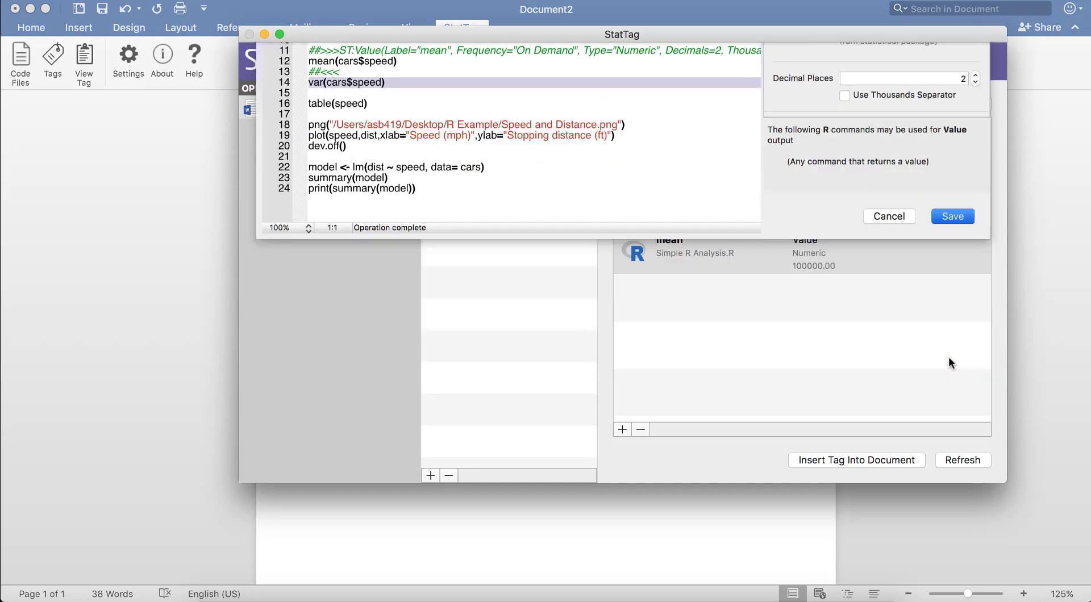
Insert the Var tag, end the sentence with ").", and add a "Table 1." line after a blank line.
left_click(885, 463)
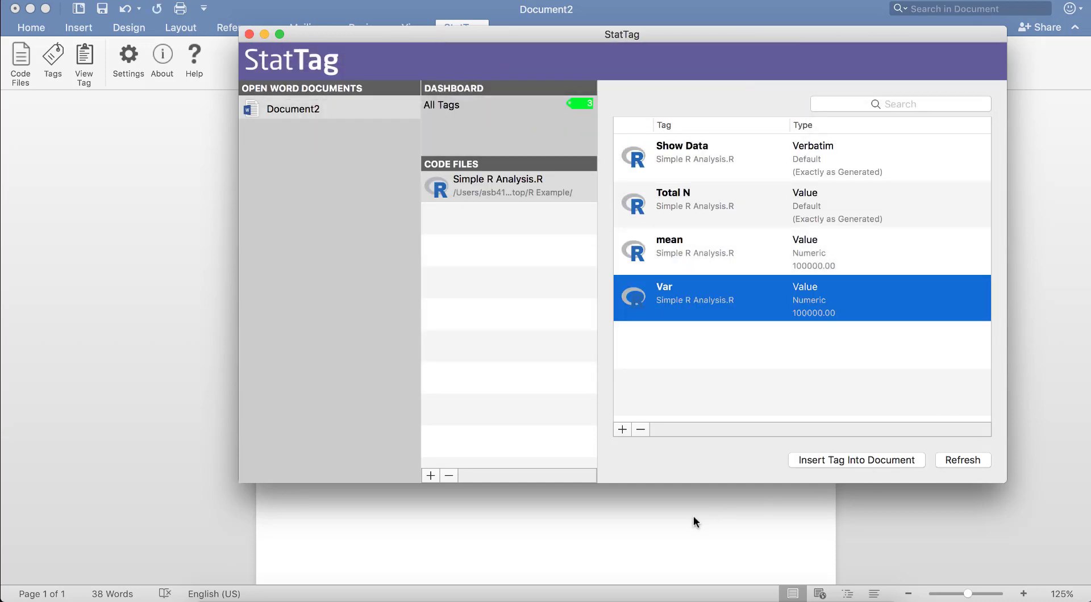
left_click(693, 516)
type(").")
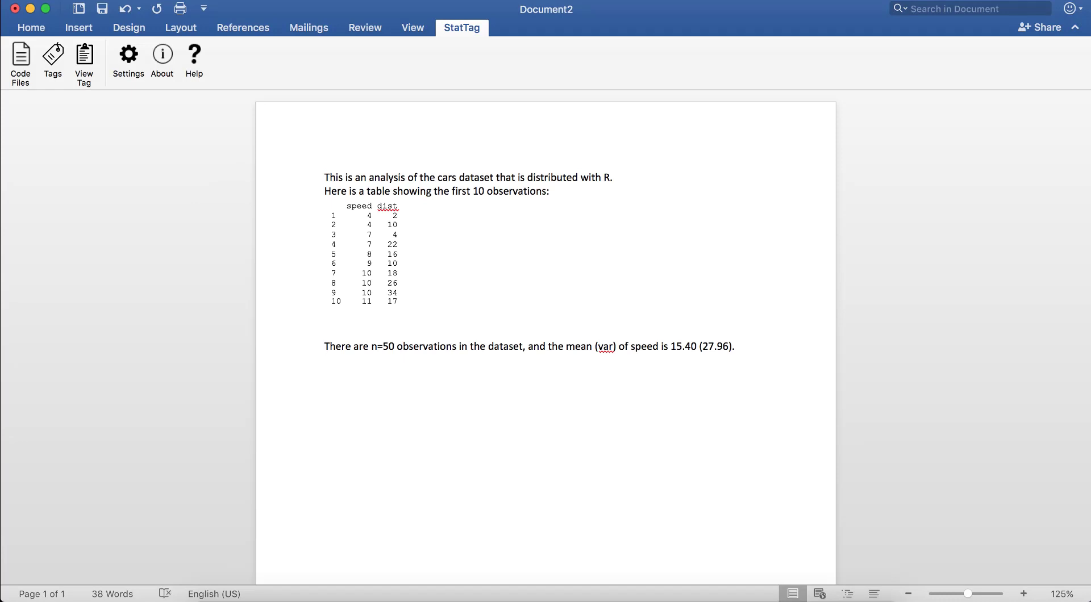
key("Return")
key("Return")
type("Table 1.")
key("Return")
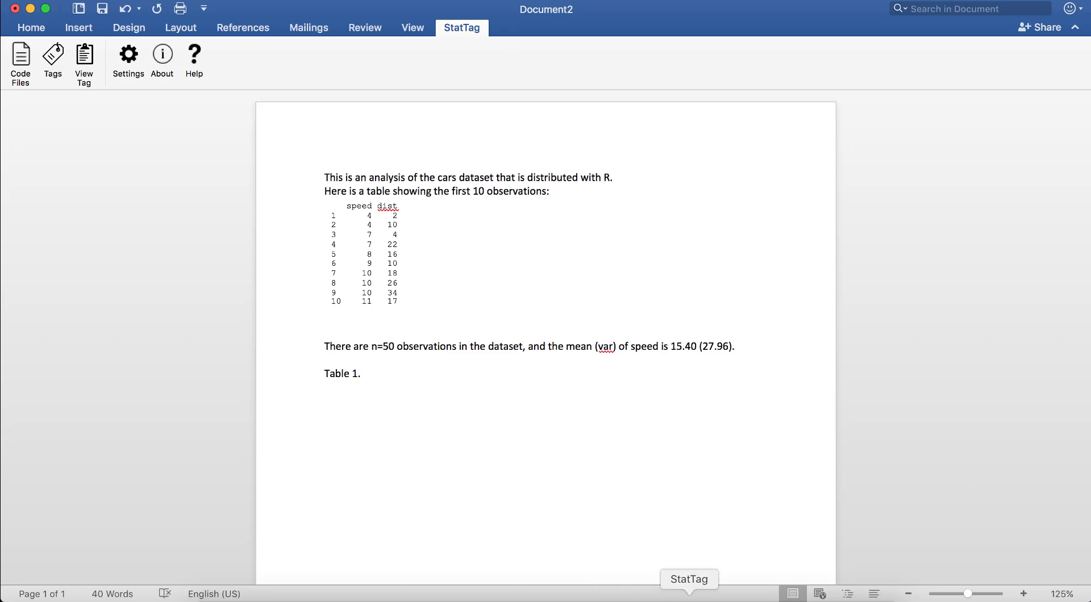
Create a tag named Table 1 for line 18, table(speed), with result type Table, save it, and insert it into the document.
left_click(689, 601)
left_click(622, 430)
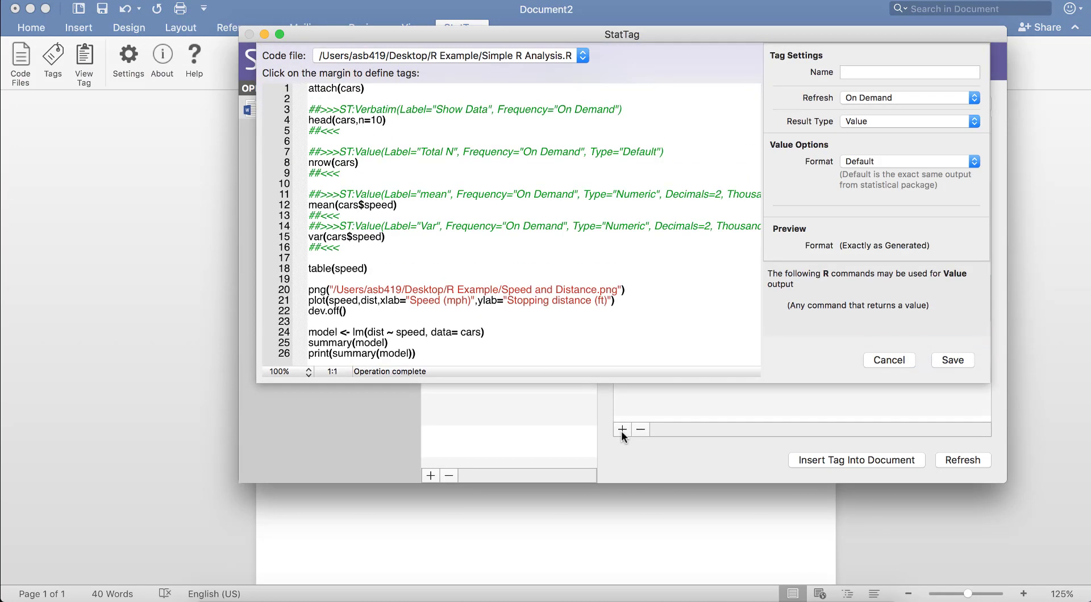
left_click(299, 269)
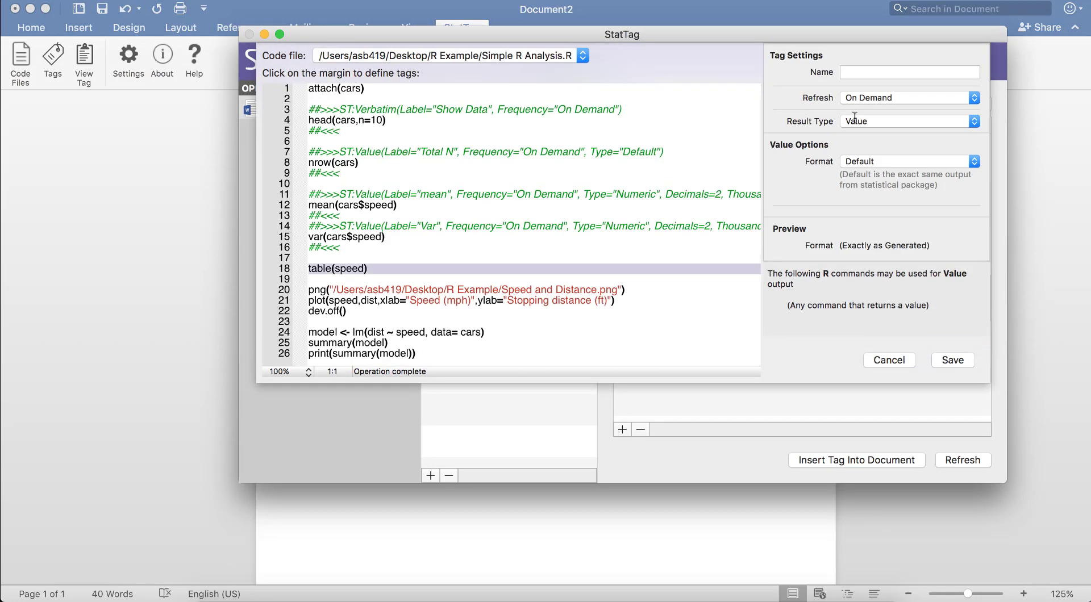
left_click(886, 70)
type("Table 1")
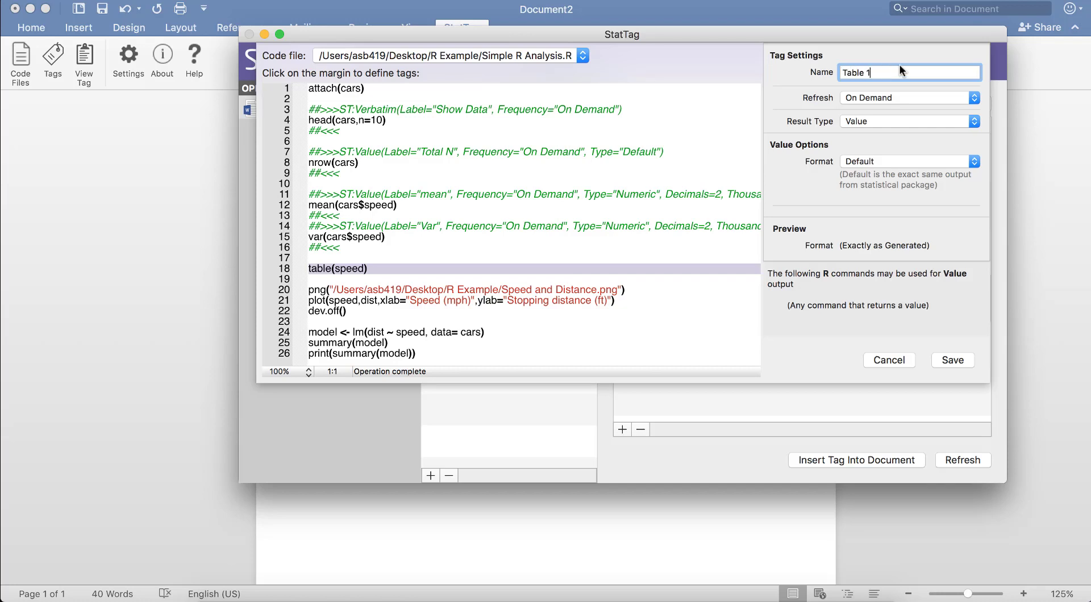
left_click(901, 121)
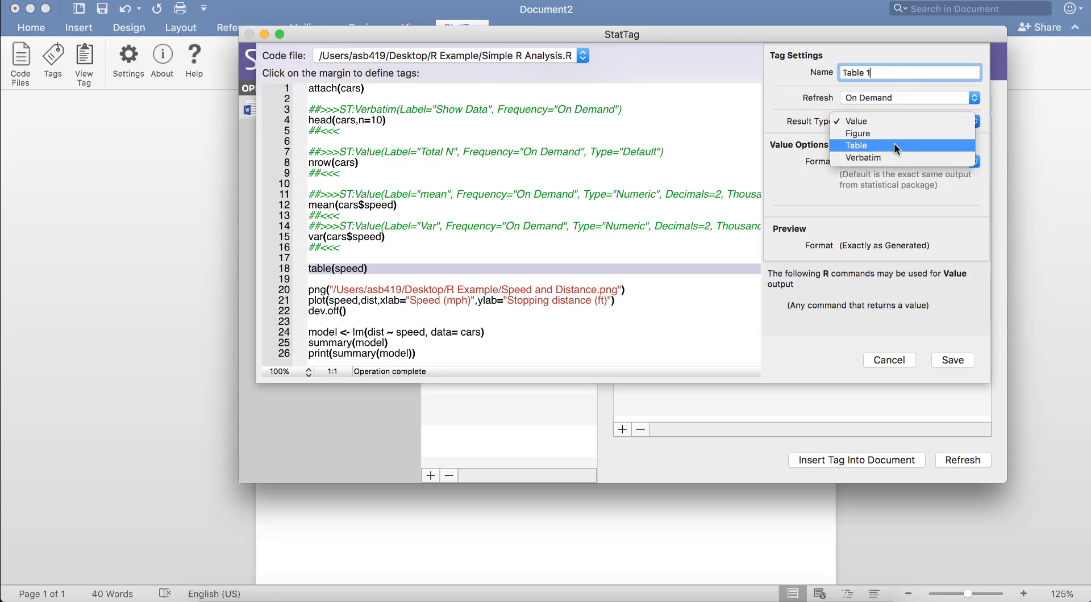
left_click(895, 145)
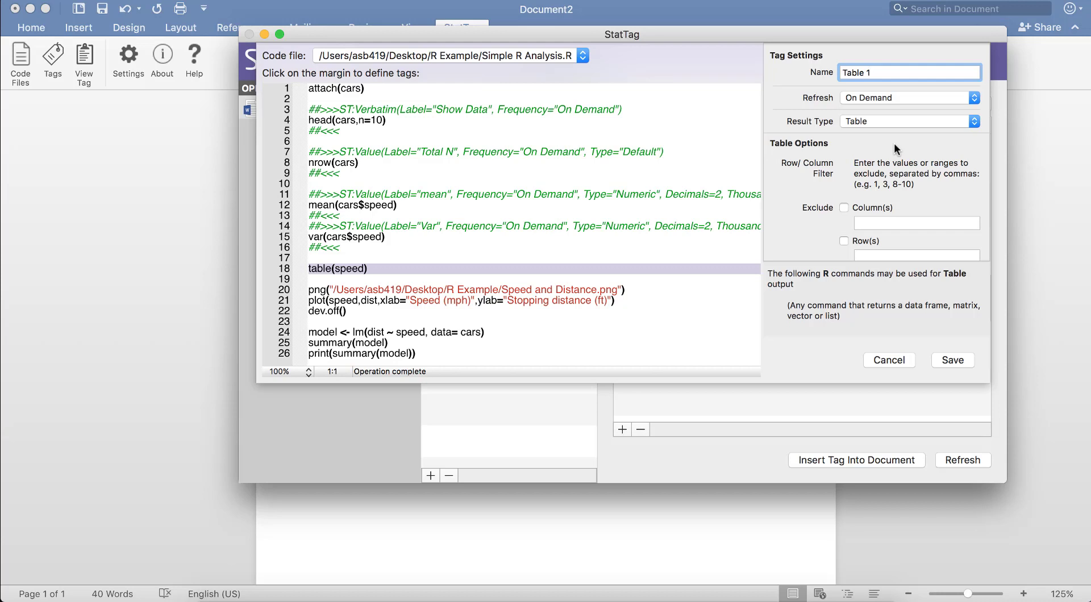
left_click(954, 360)
left_click(858, 459)
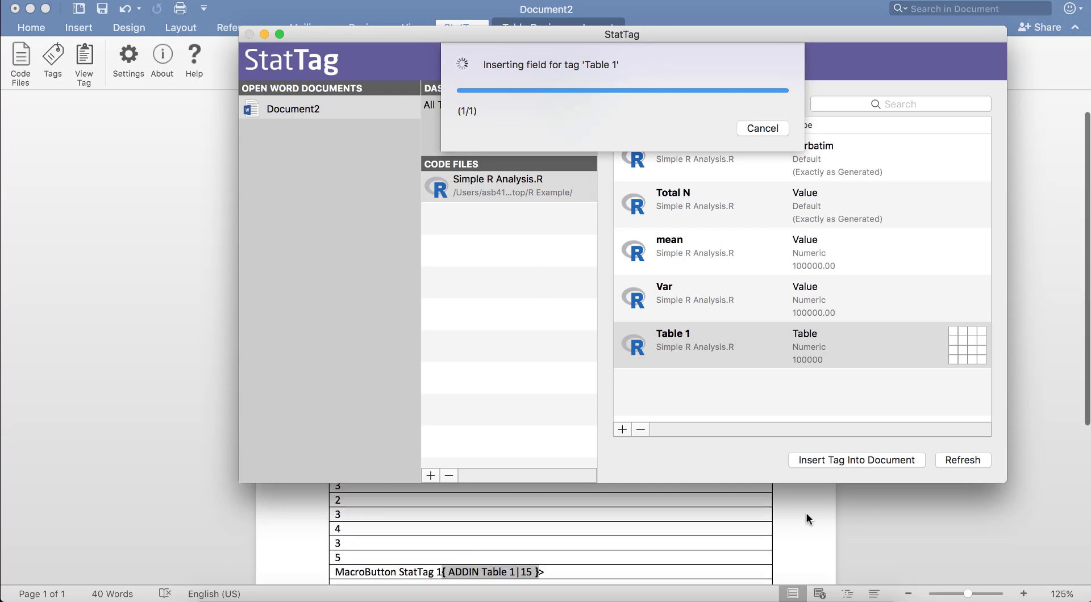
Return to the Word document and narrow Table 1's single column to just fit its values.
left_click(807, 512)
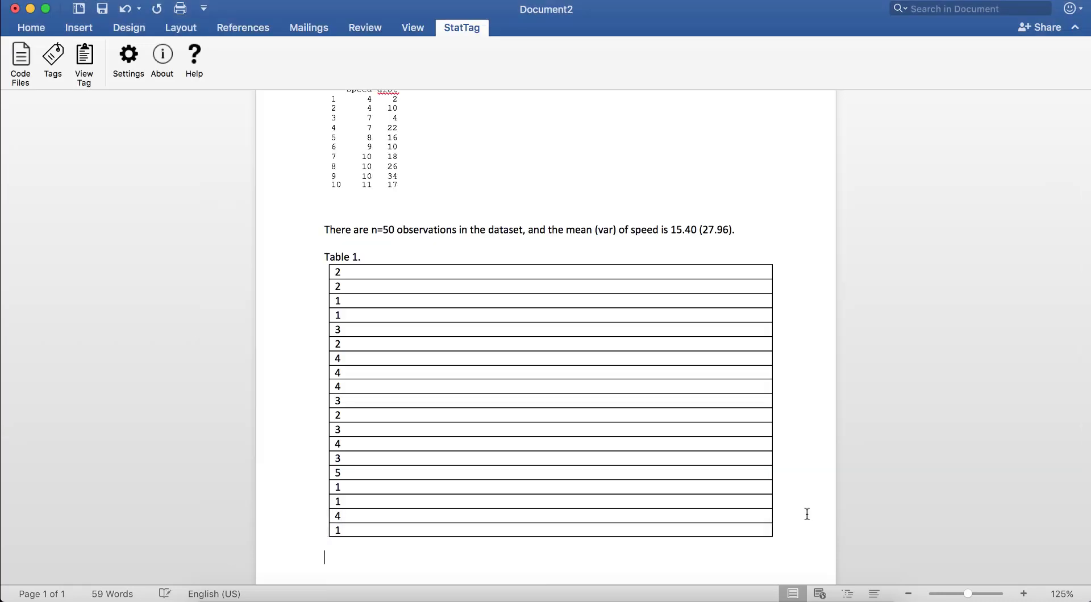
left_click_drag(771, 489, 366, 483)
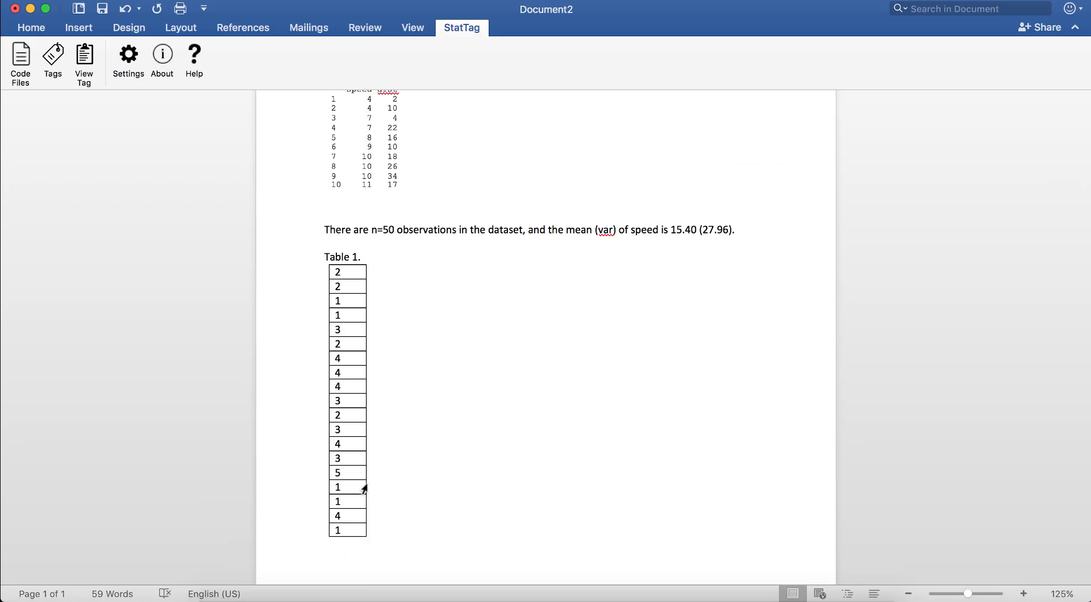
left_click(445, 498)
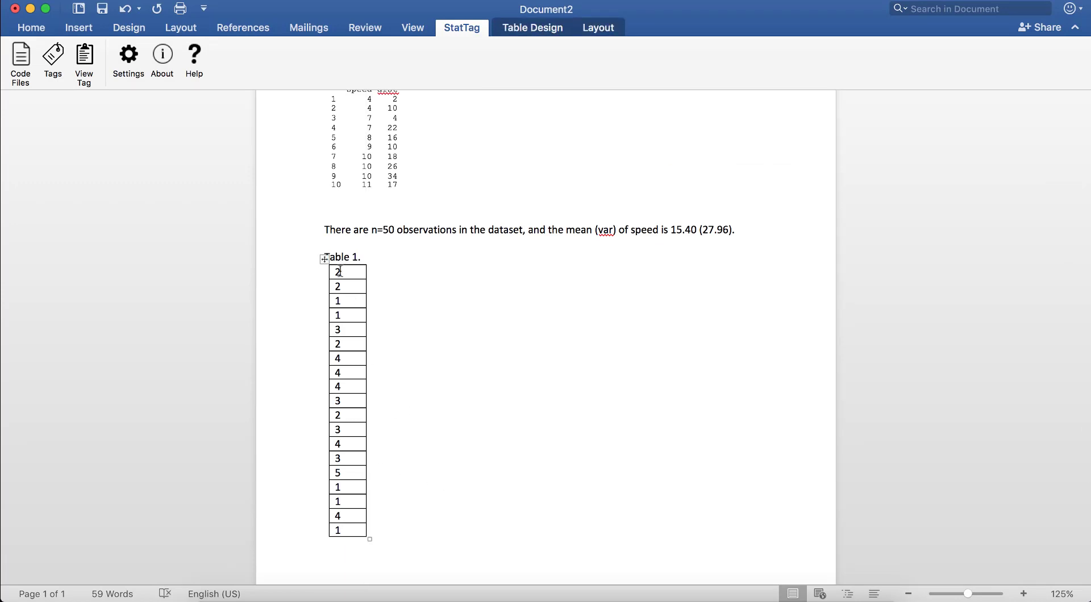
Add a "Figure 1." line below Table 1, followed by a new empty line.
left_click(453, 570)
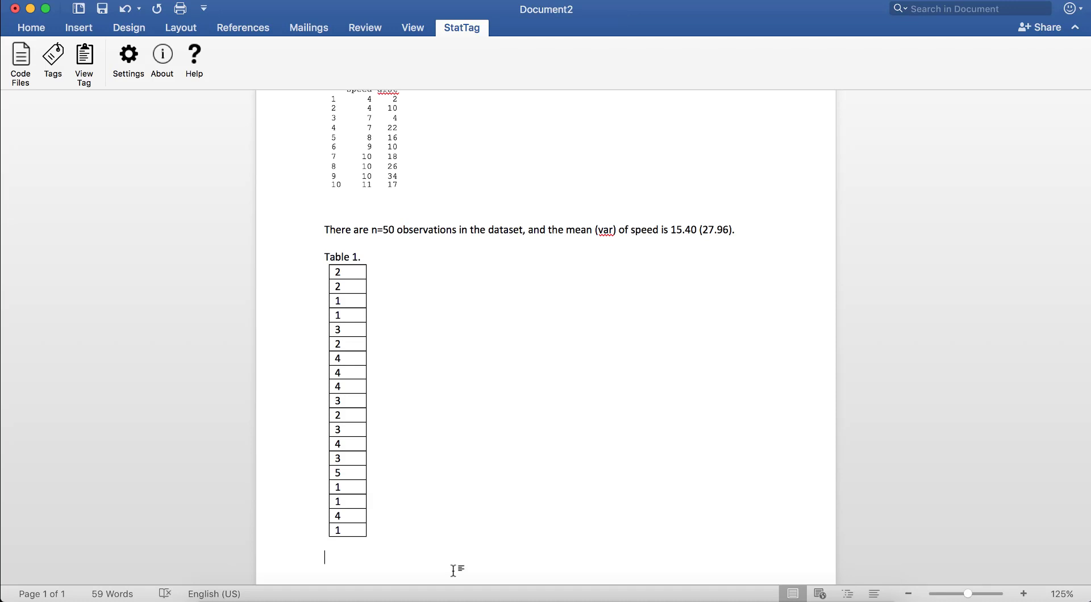
type("Figure 1.")
key("Return")
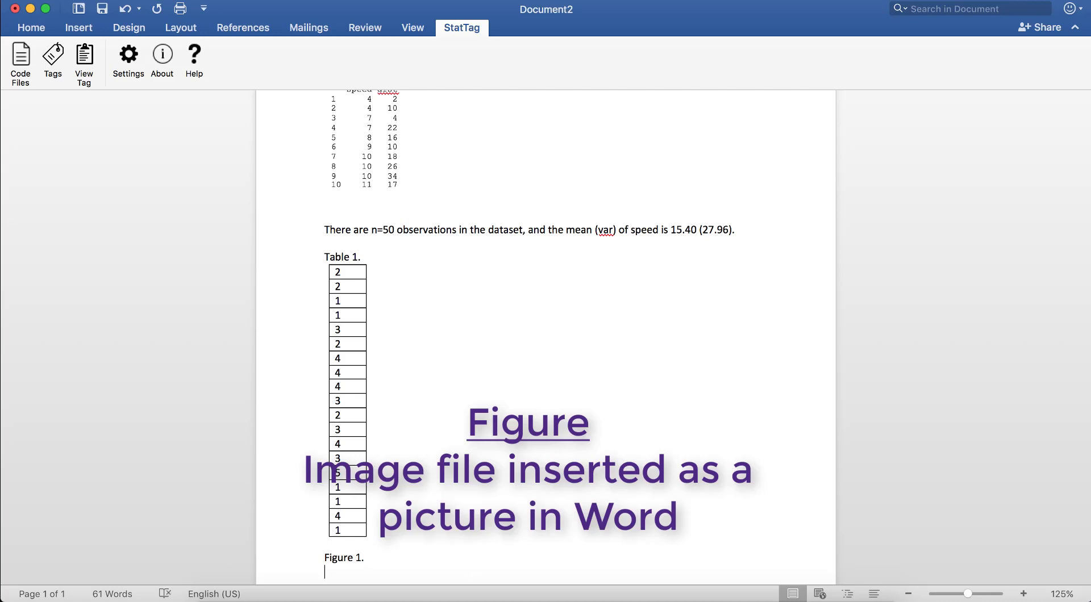
In StatTag, create and save a tag named Figure 1 for lines 22 to 24, the png plot code, with result type Figure.
scroll(545, 335, "down", 4)
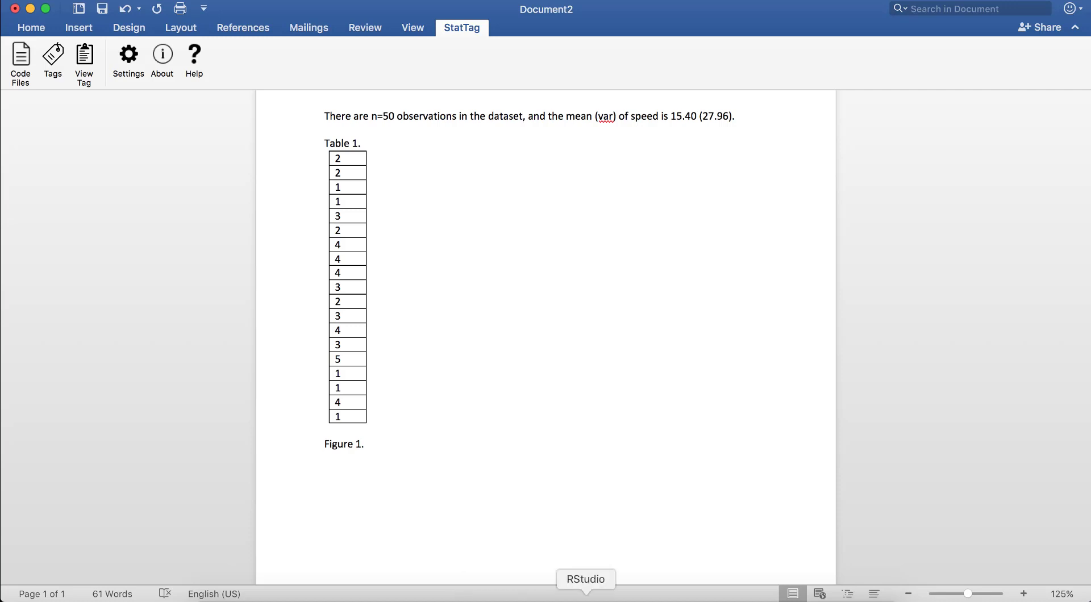
left_click(689, 600)
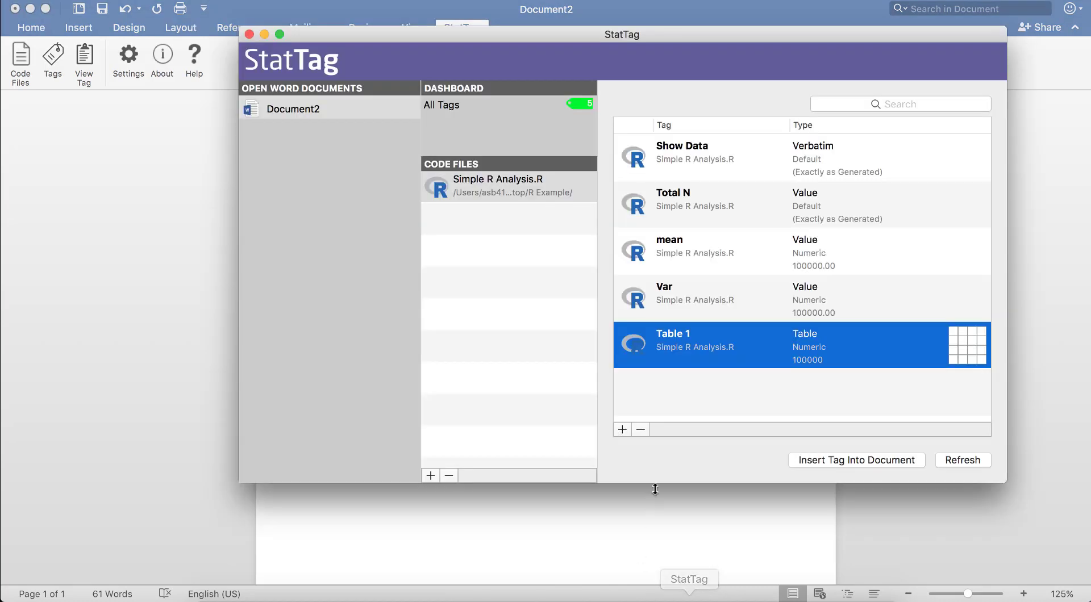
left_click(622, 431)
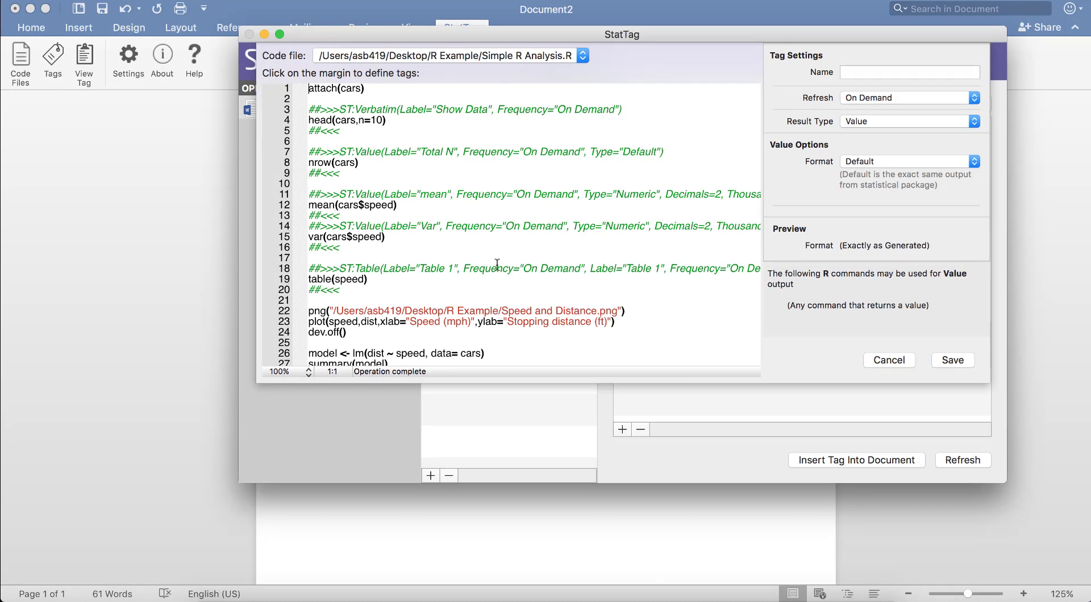
left_click(302, 311)
left_click_drag(301, 322, 302, 333)
left_click(884, 72)
type("Figure 1")
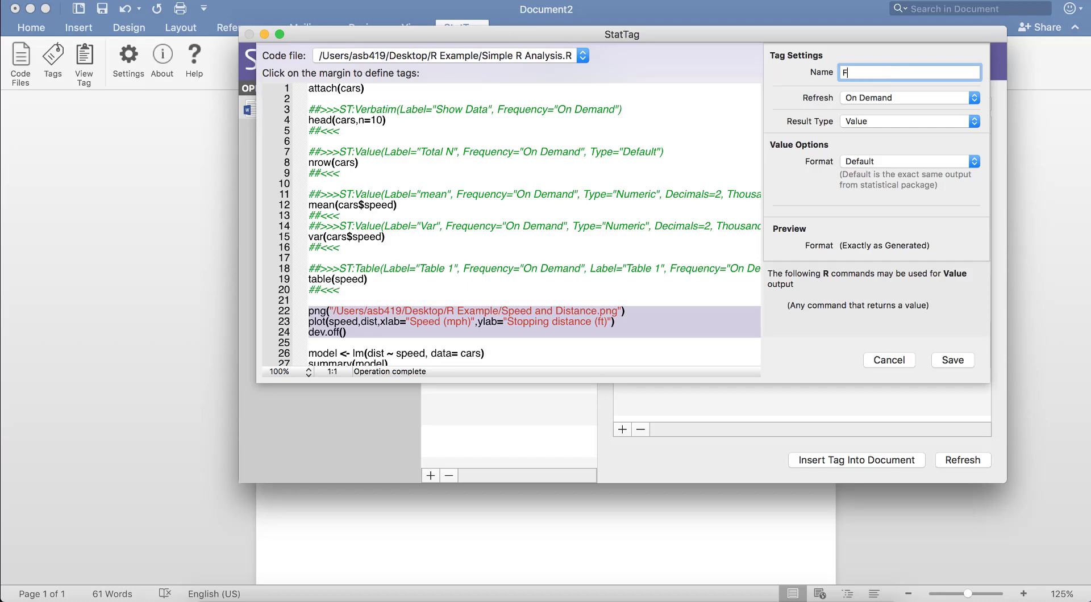
left_click(920, 119)
left_click(918, 135)
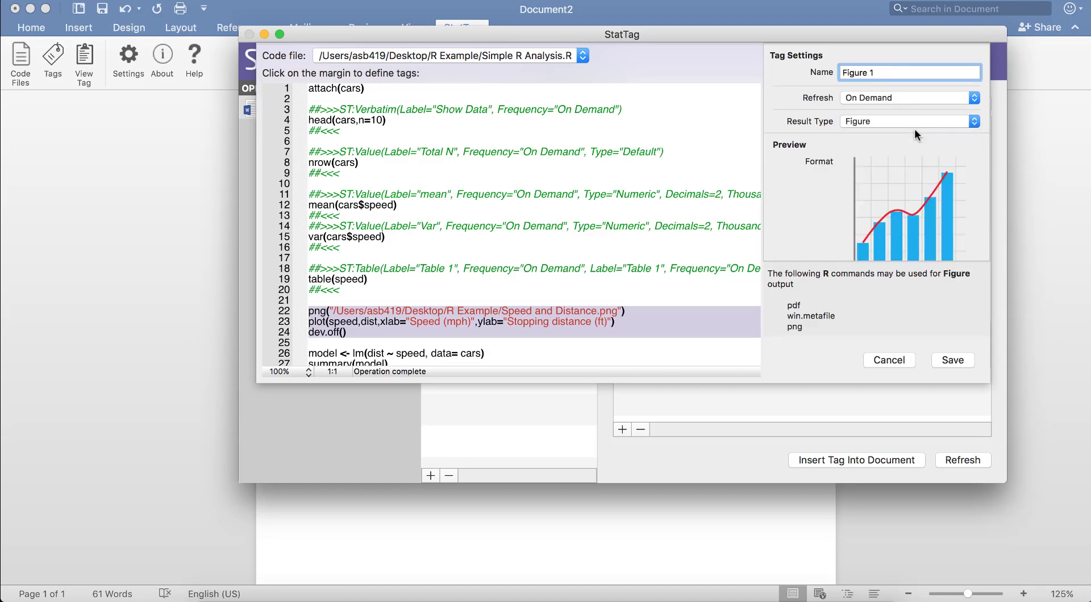
left_click(953, 360)
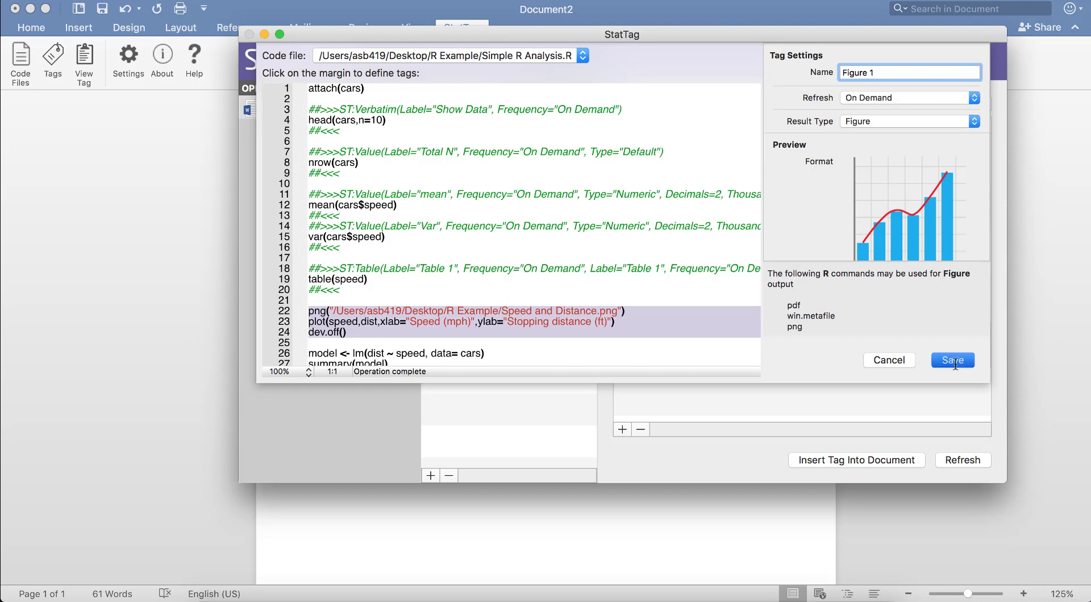
Insert the Figure 1 tag into the document and grant Word access to Speed and Distance.png.
left_click(873, 463)
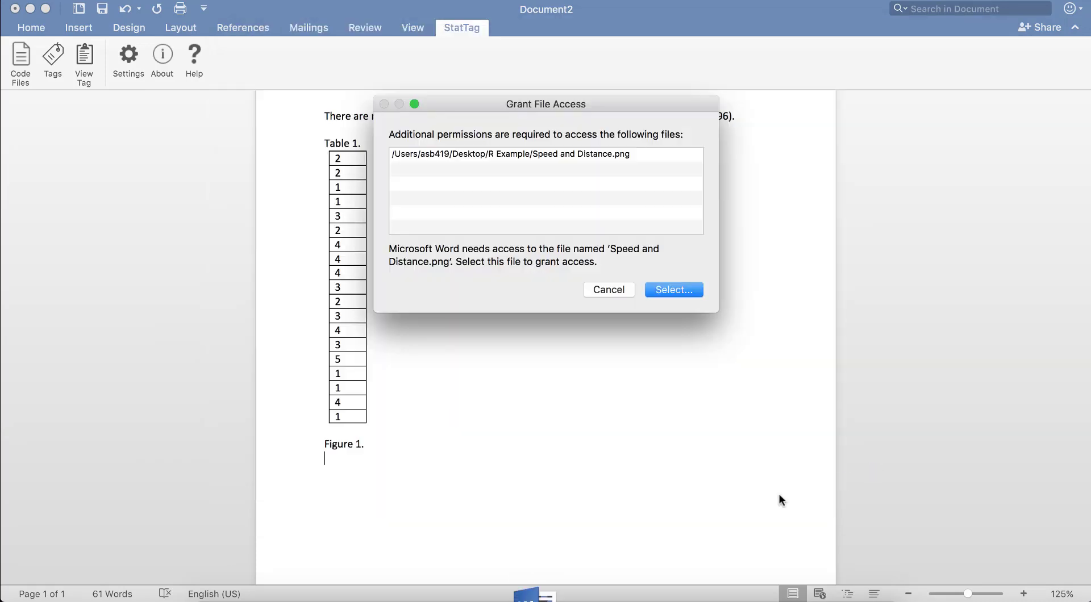
left_click(667, 289)
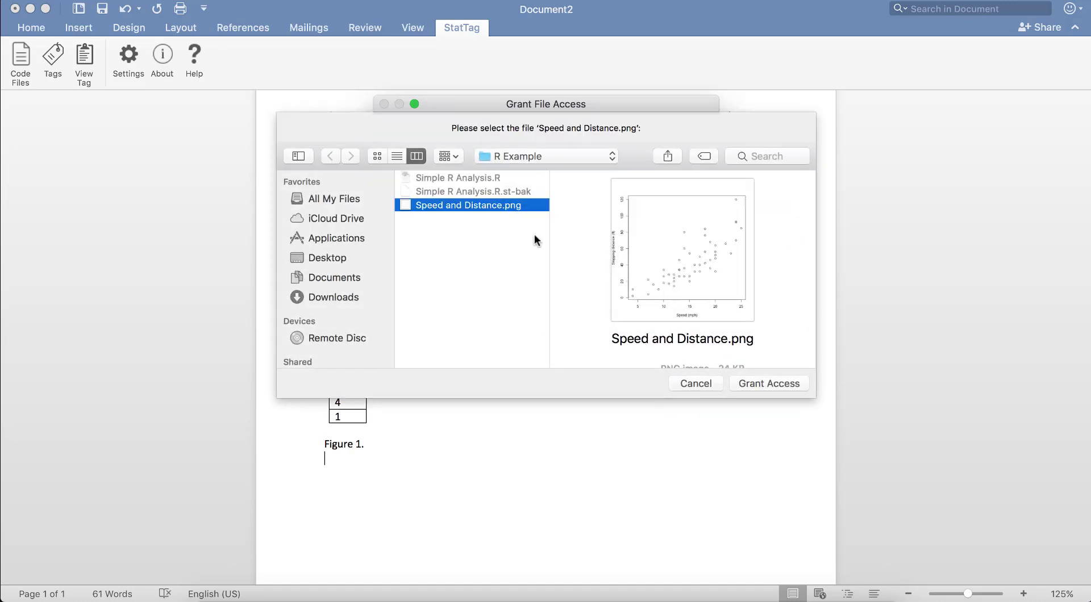
left_click(745, 380)
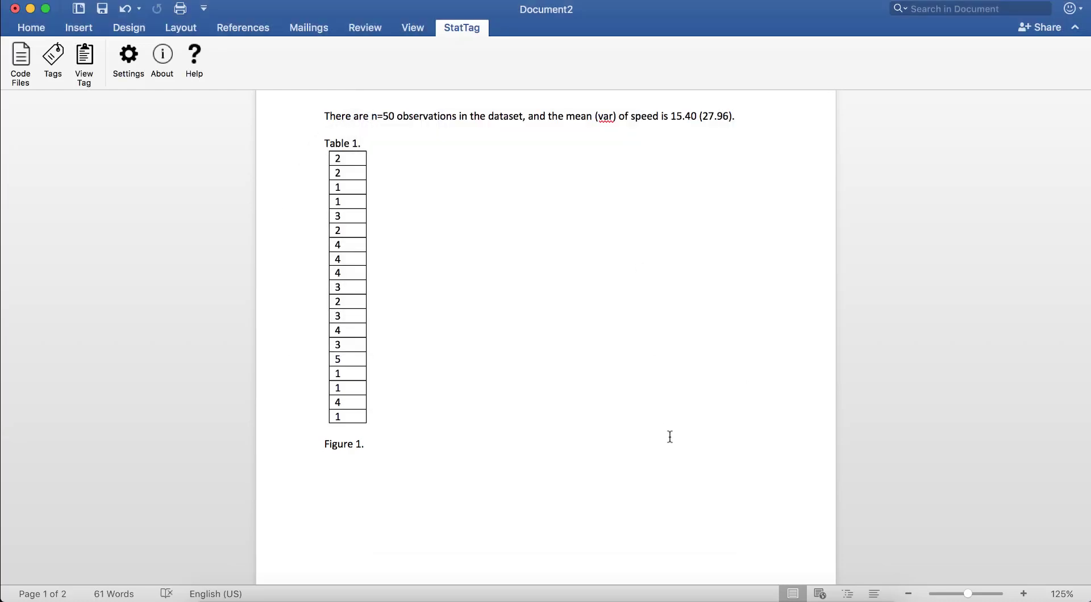
Shrink the inserted speed and stopping distance plot to about two thirds of its size from its corner.
scroll(671, 437, "down", 10)
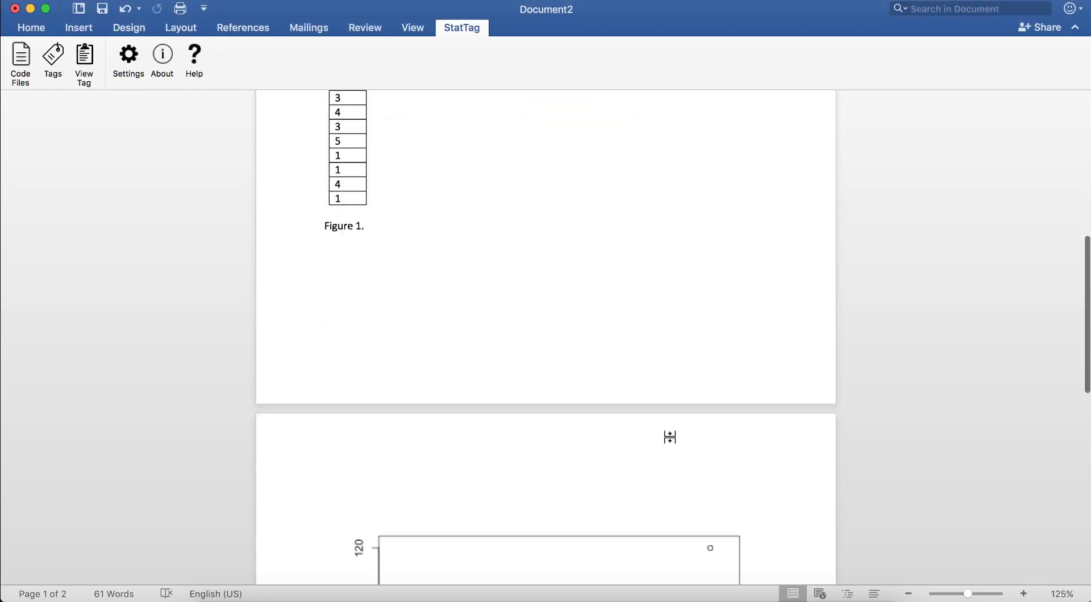
left_click(671, 438)
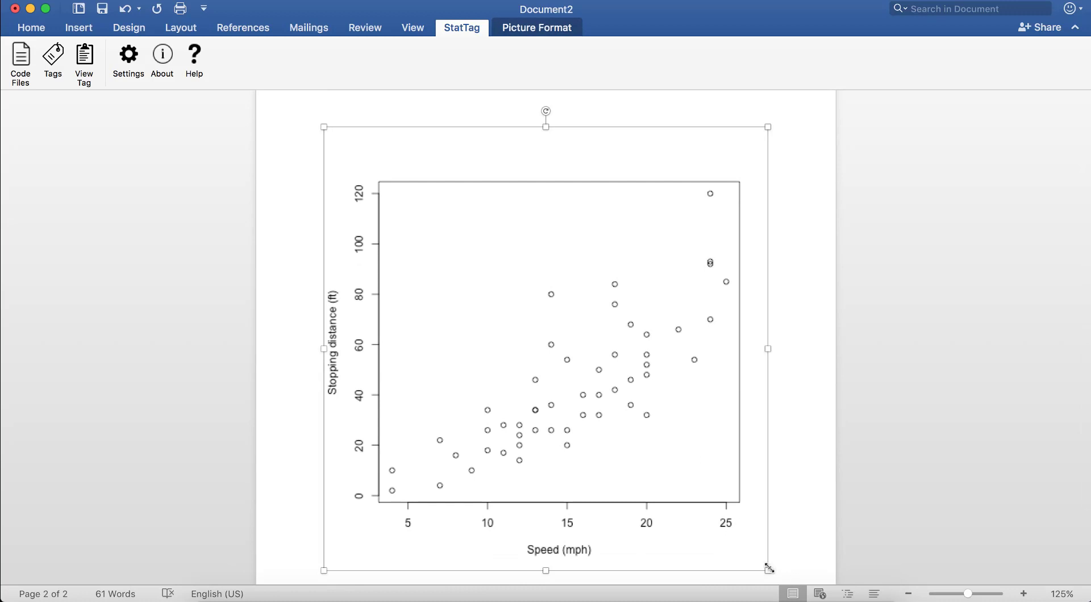
left_click_drag(768, 570, 634, 400)
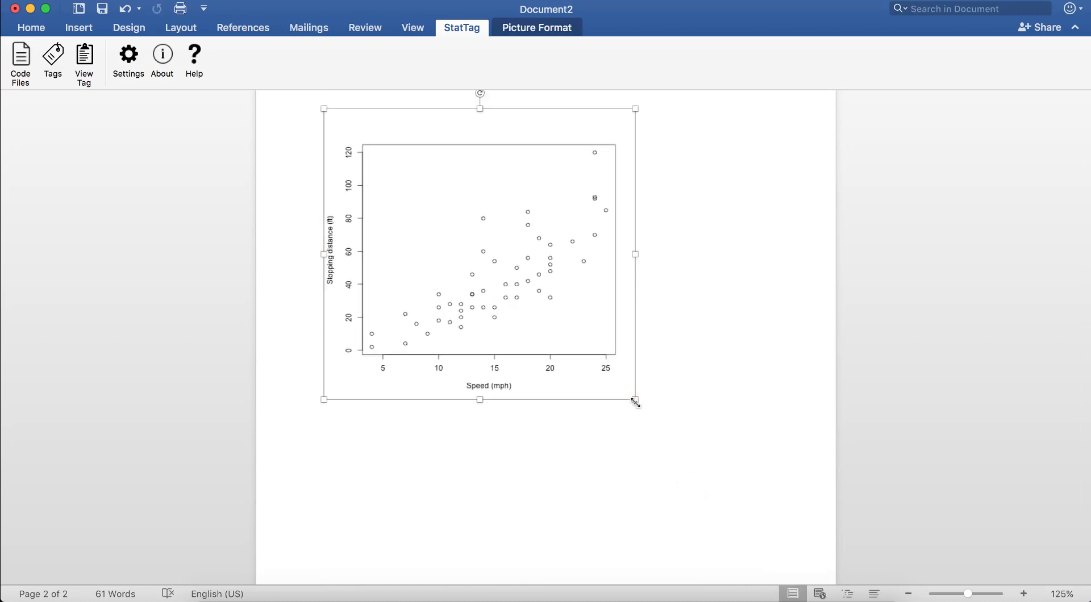
Add a "Regression Model:" line below the scatter plot.
scroll(699, 348, "up", 3)
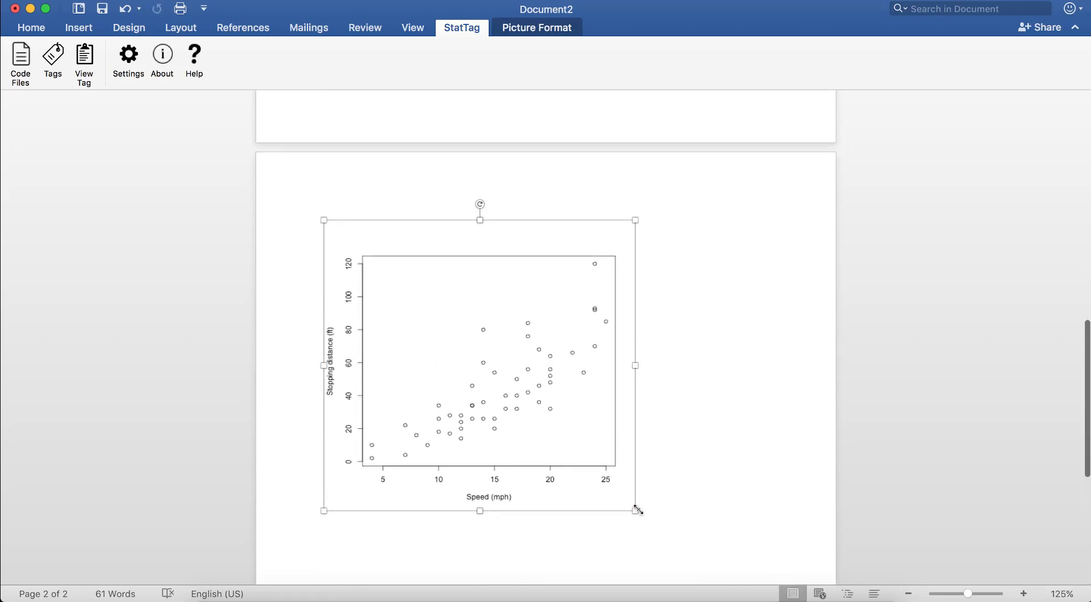
left_click(706, 511)
key("Return")
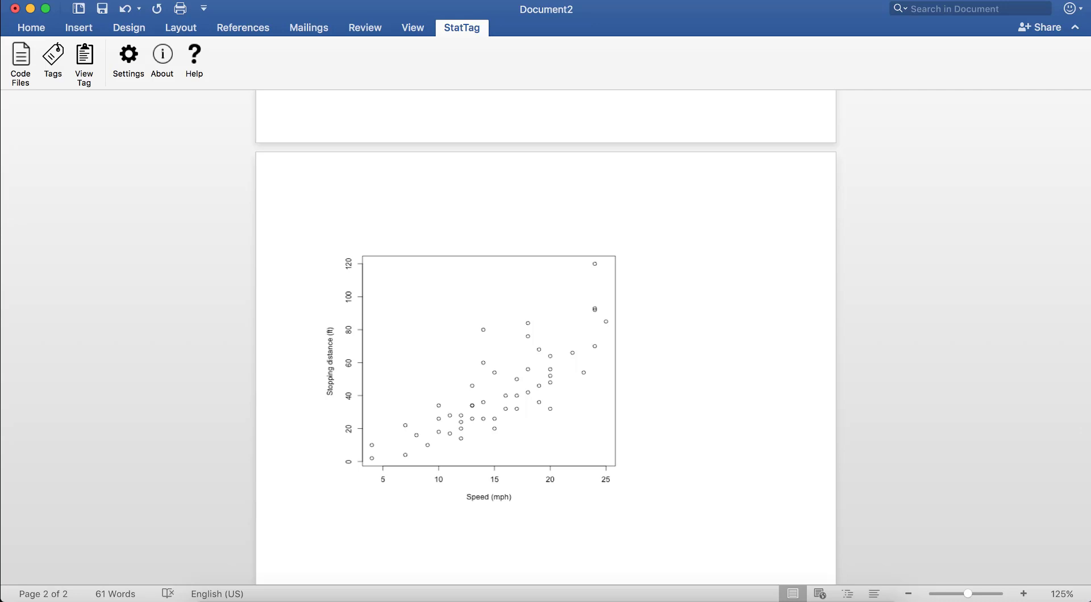
type("Regression Model:")
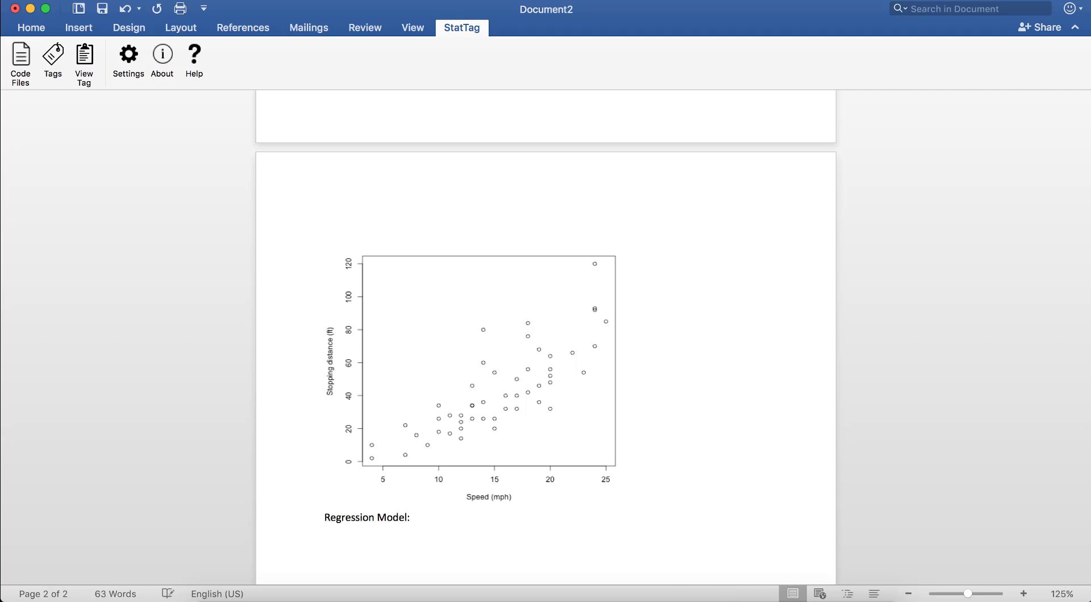
In StatTag, save a Verbatim tag named Regression for line 30, print(summary(model)), and insert it into the document.
left_click(689, 601)
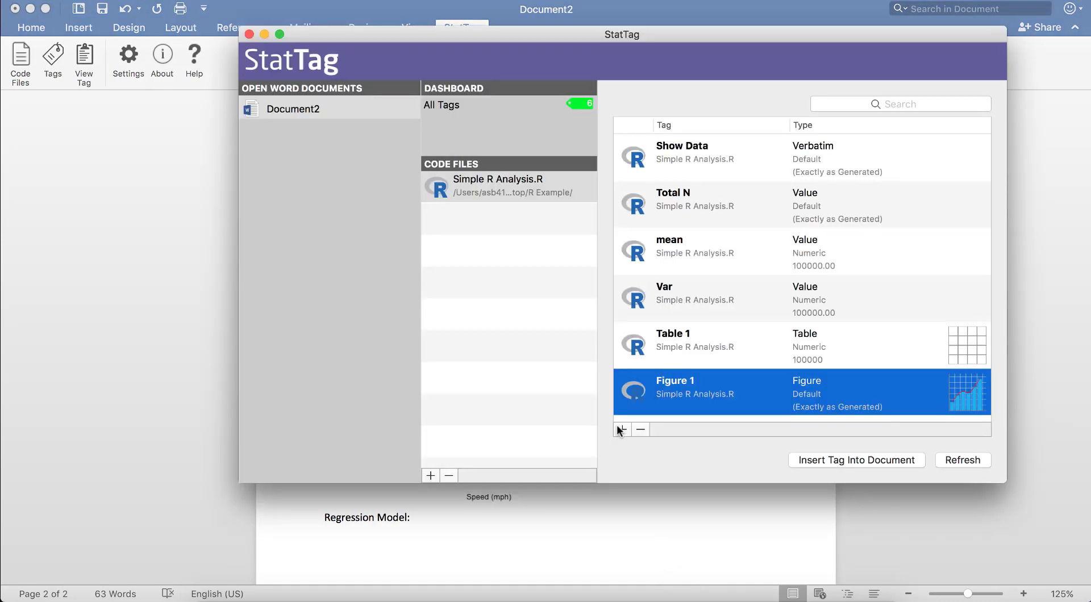
left_click(618, 427)
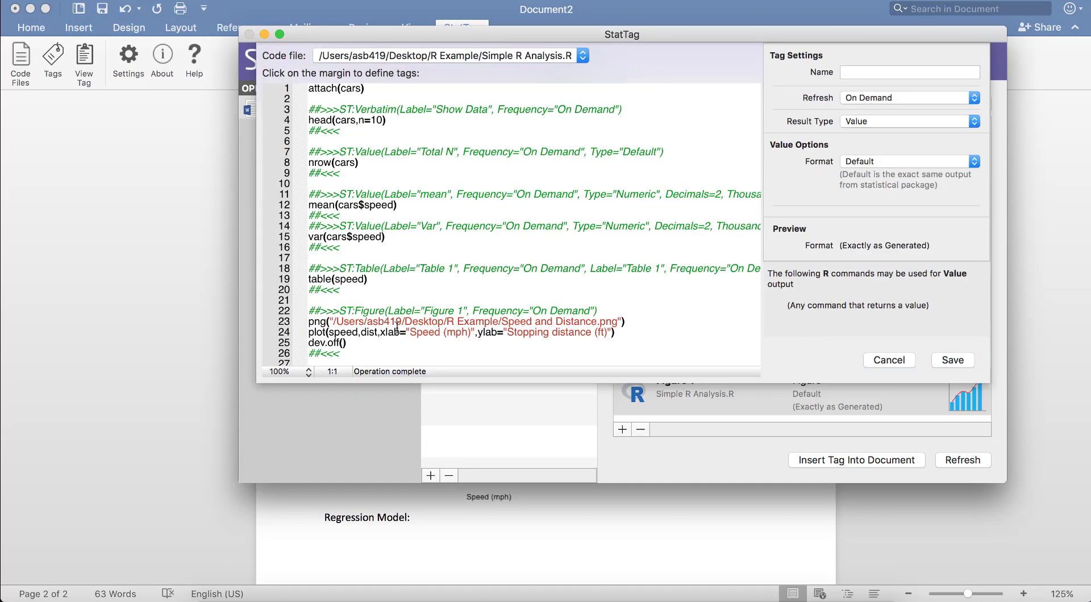
scroll(296, 357, "down", 3)
left_click(295, 354)
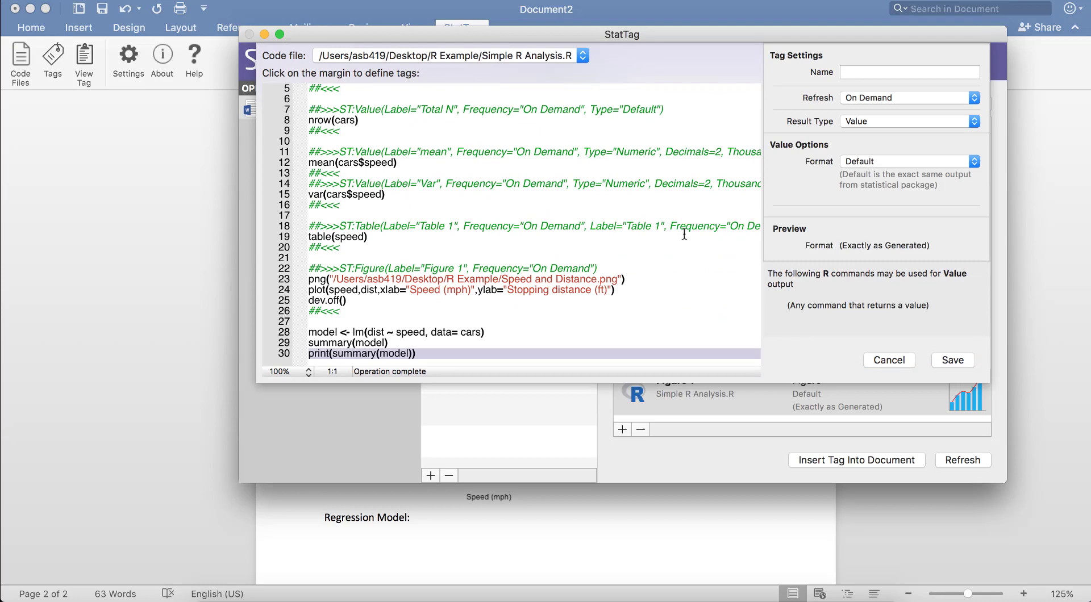
left_click(891, 73)
type("Regression")
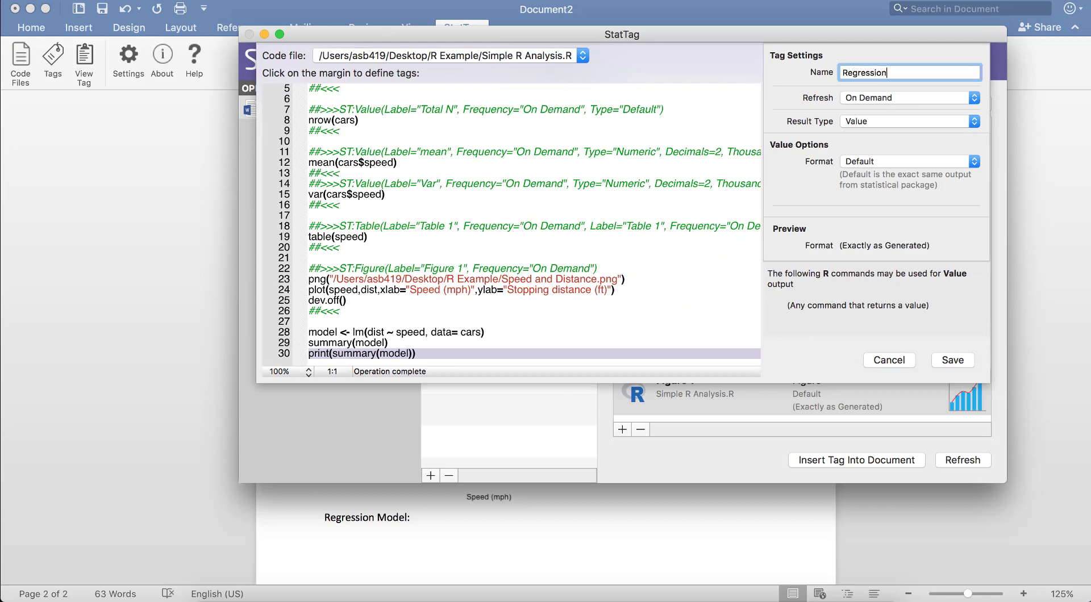
left_click(909, 121)
left_click(906, 152)
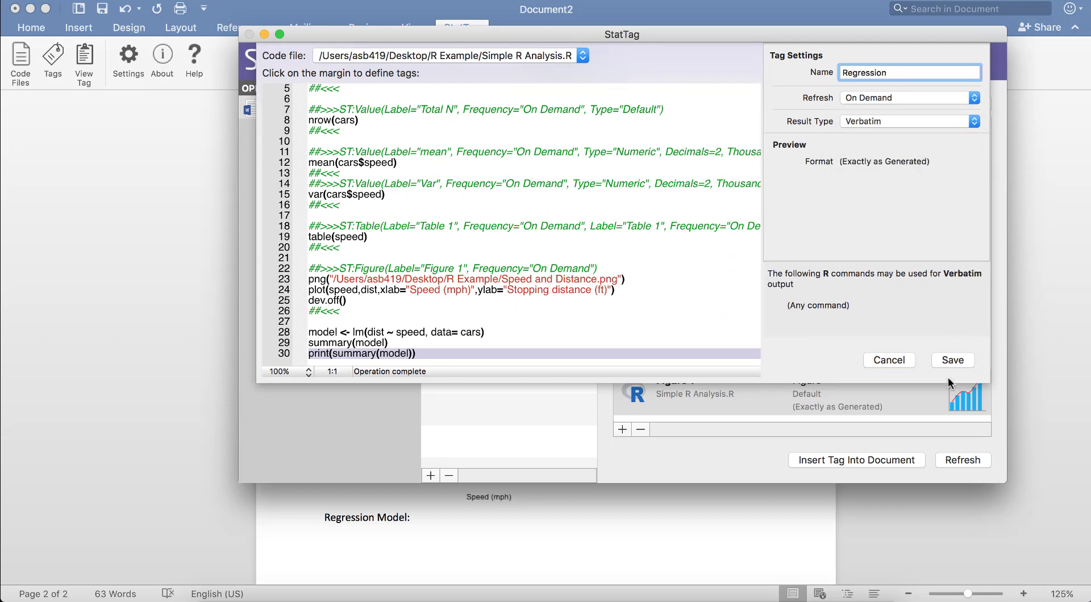
left_click(954, 360)
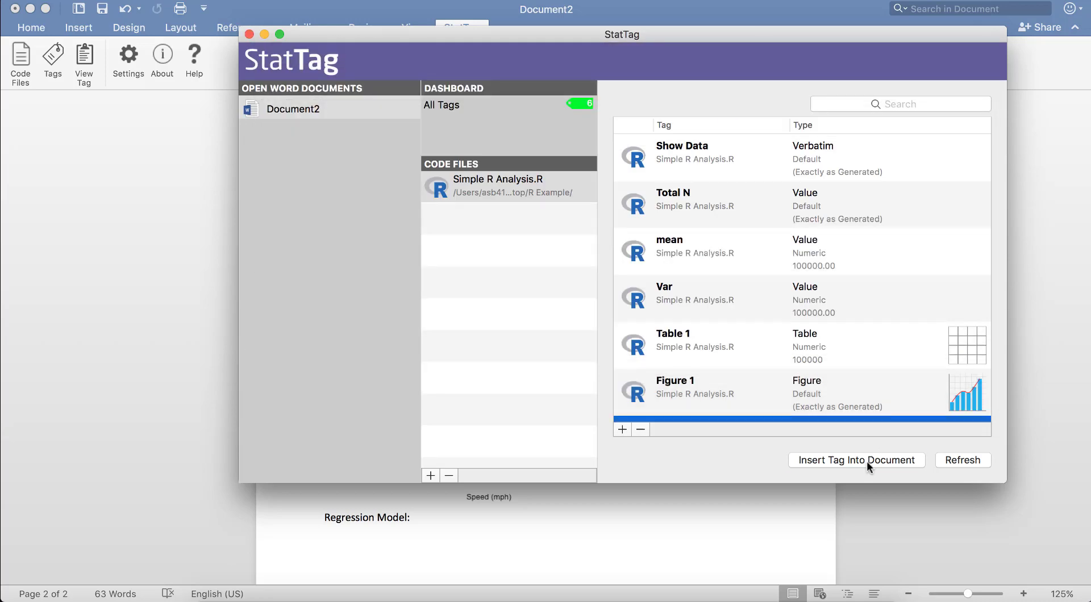
left_click(867, 462)
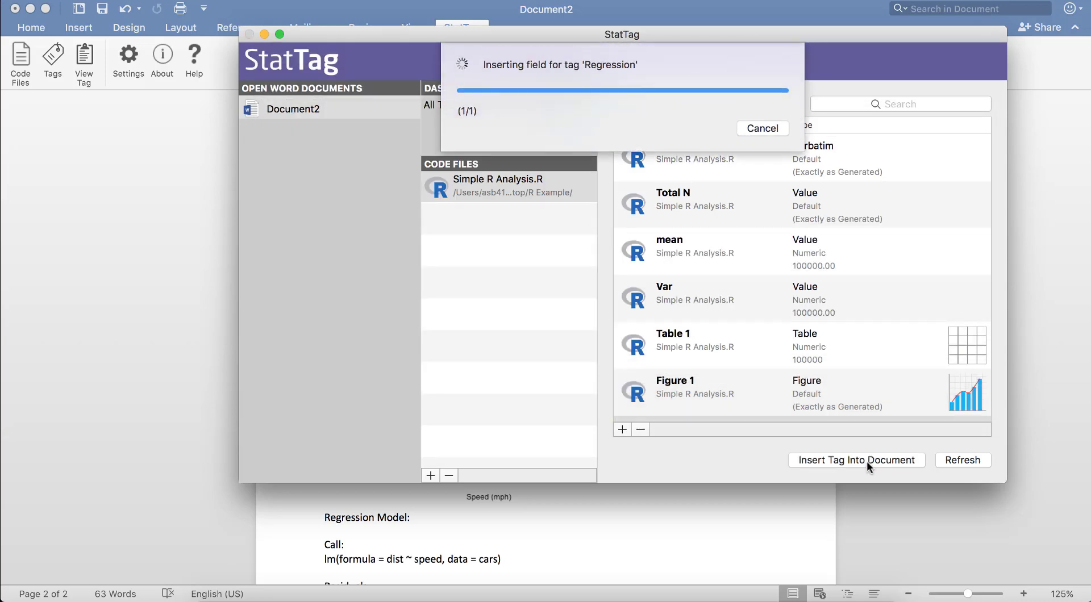
left_click(658, 564)
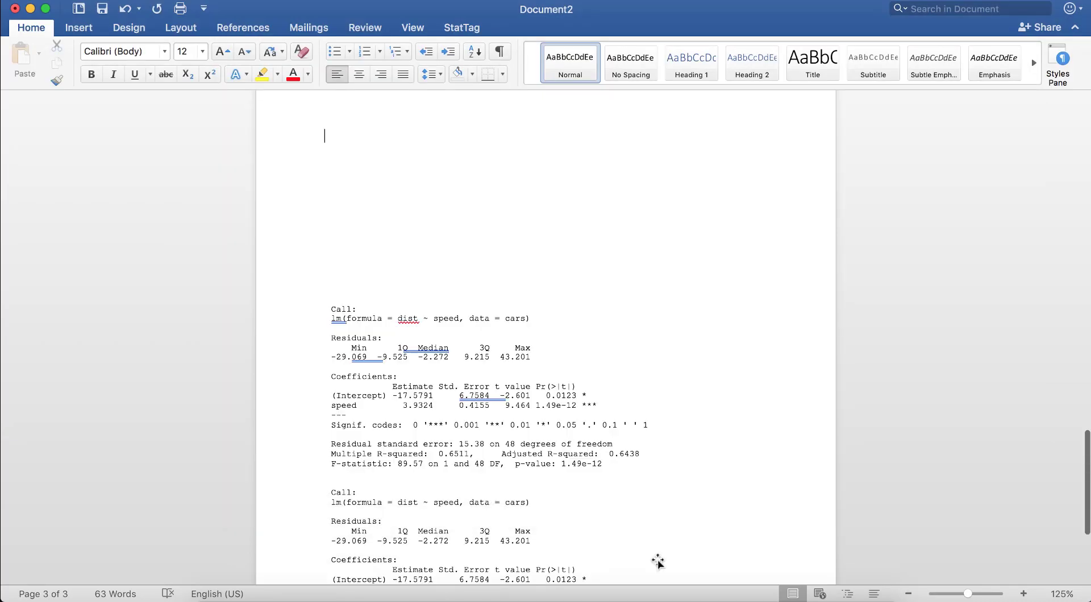